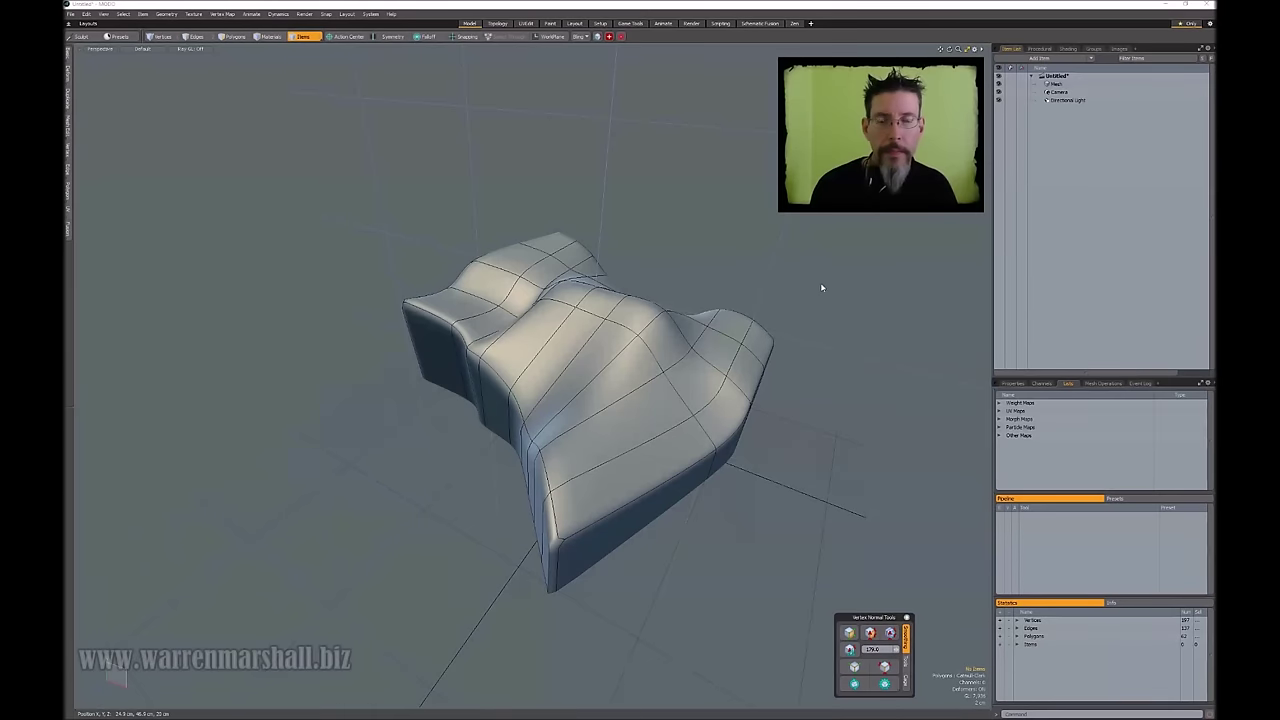
Examine the block mesh from several angles, with and without its wireframe, comparing the faceted cage with the Catmull-Clark subdivided surface.
alt+drag(822, 288, 674, 301)
alt+drag(587, 246, 655, 271)
key(F4)
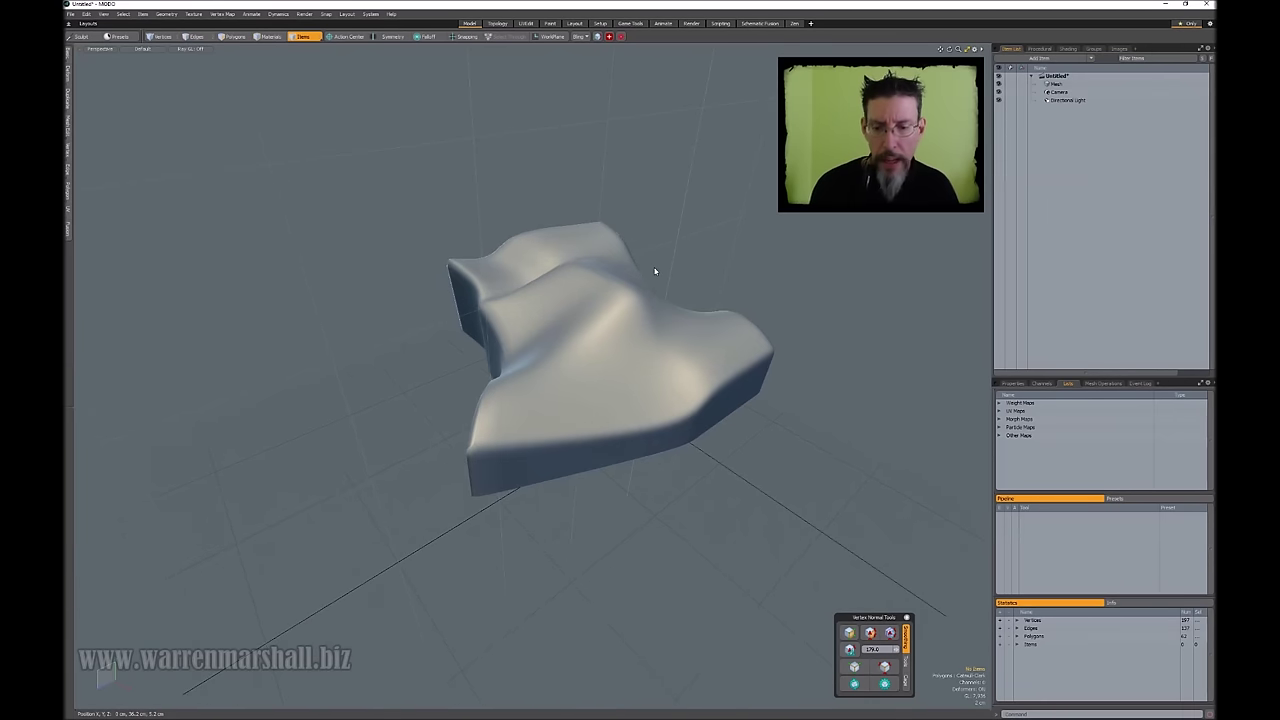
key(Tab)
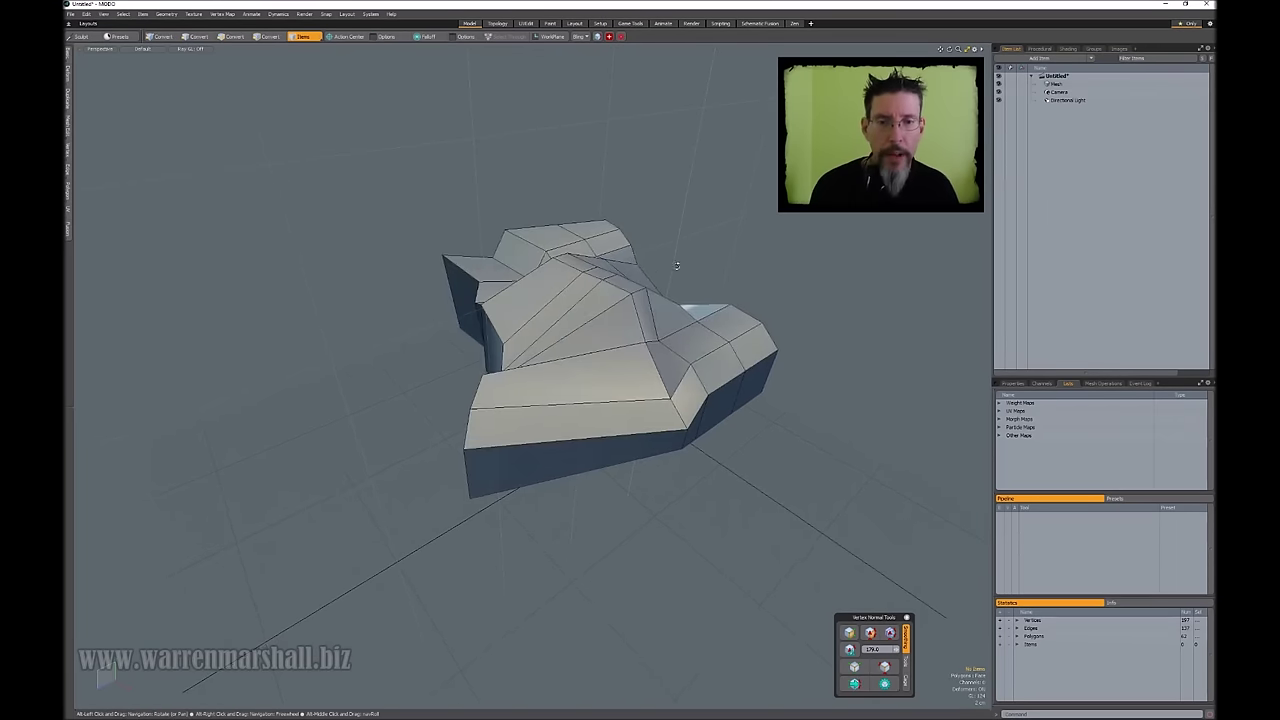
alt+drag(654, 274, 725, 327)
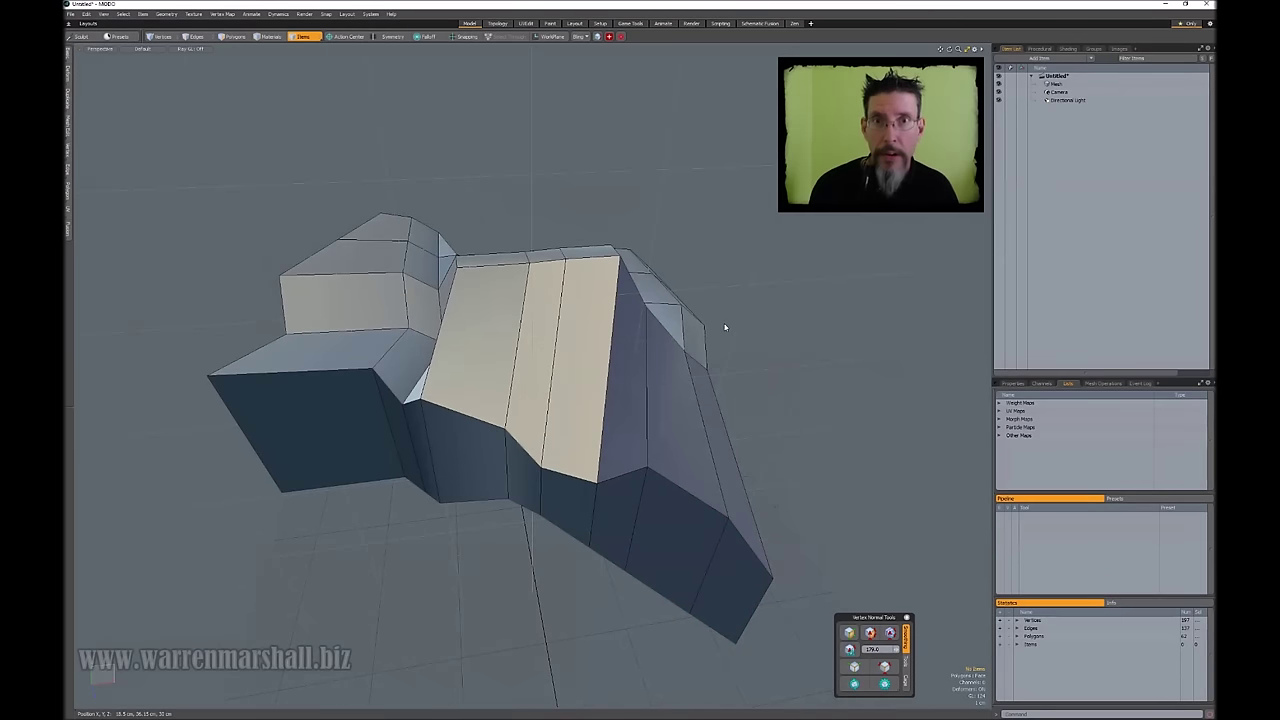
alt+drag(725, 327, 471, 298)
key(Tab)
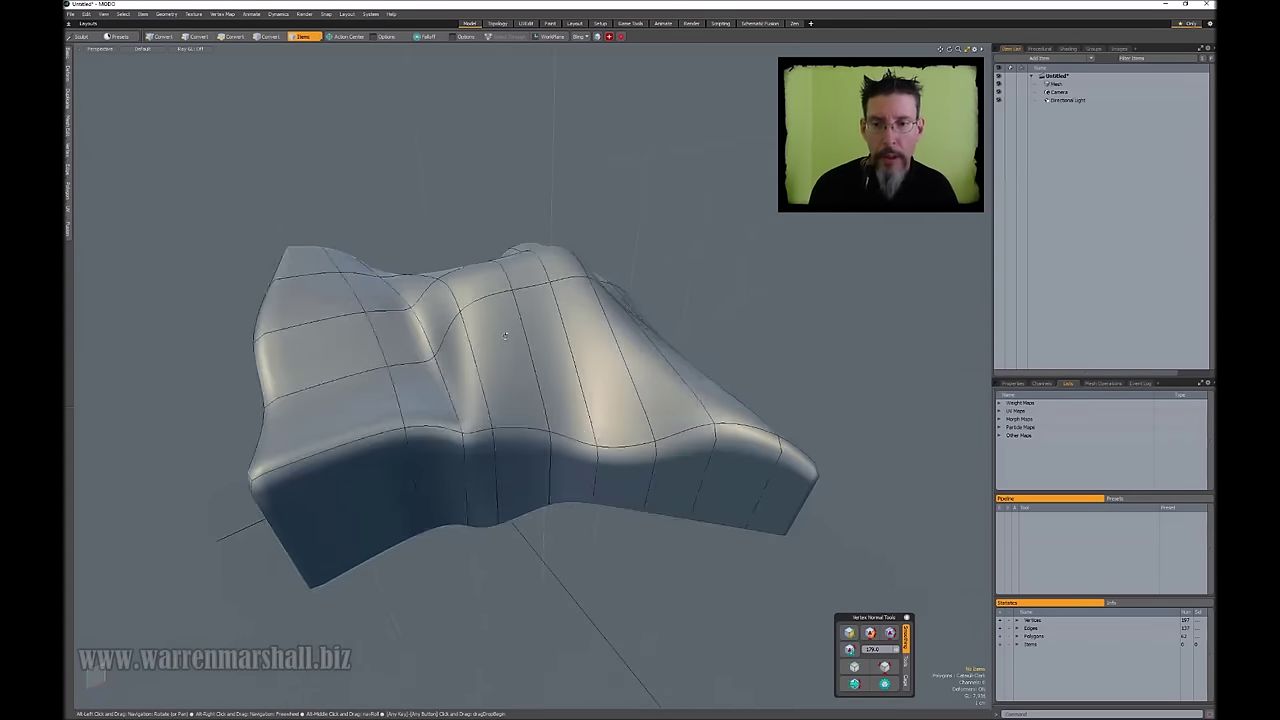
key(Tab)
alt+drag(500, 344, 648, 355)
key(Tab)
key(Tab)
key(Tab)
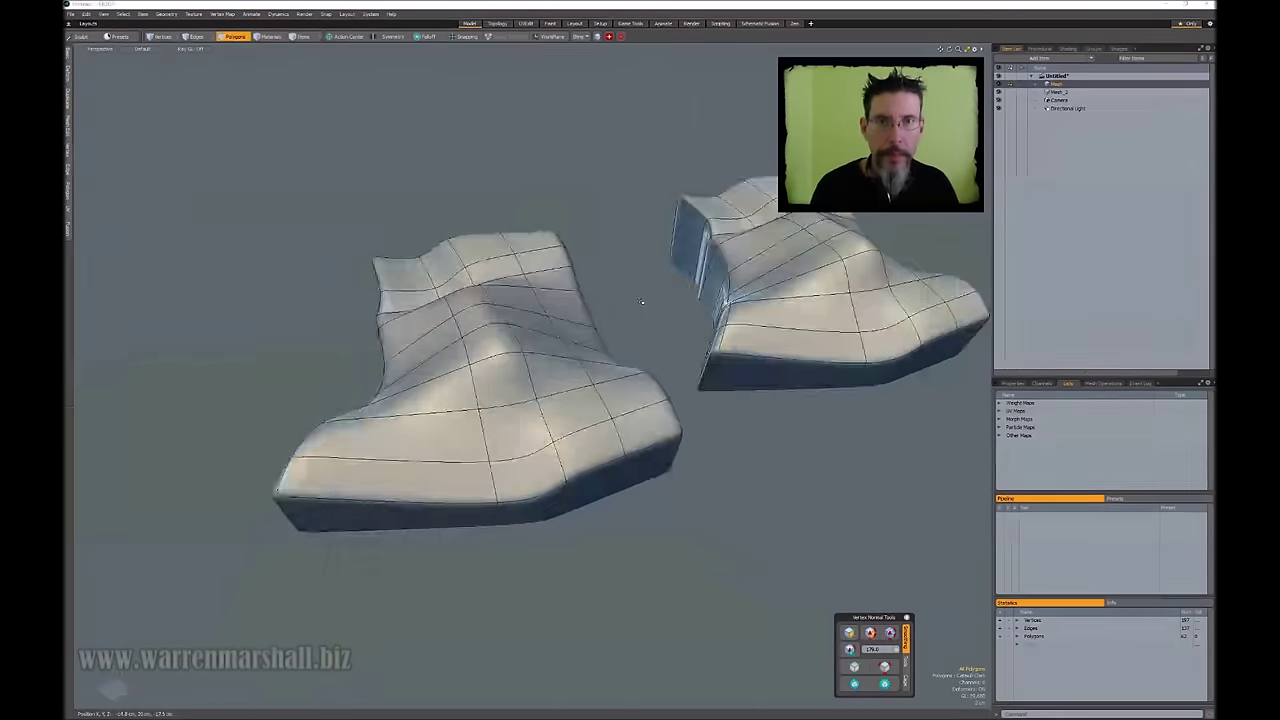
Compare the two meshes and make the front mesh's Catmull-Clark subdivision coarser.
mouse_move(645, 300)
alt+mouse_down()
mouse_move(681, 291)
mouse_move(640, 295)
alt+mouse_up()
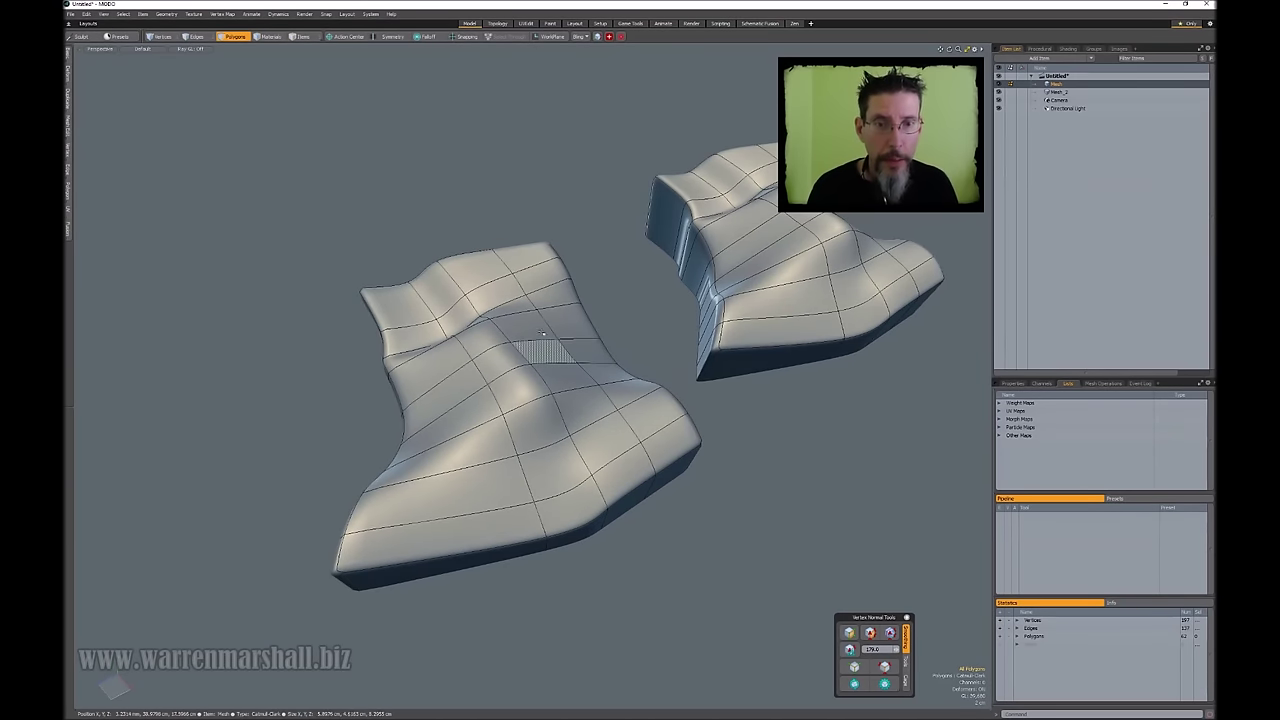
alt+drag(724, 266, 674, 260)
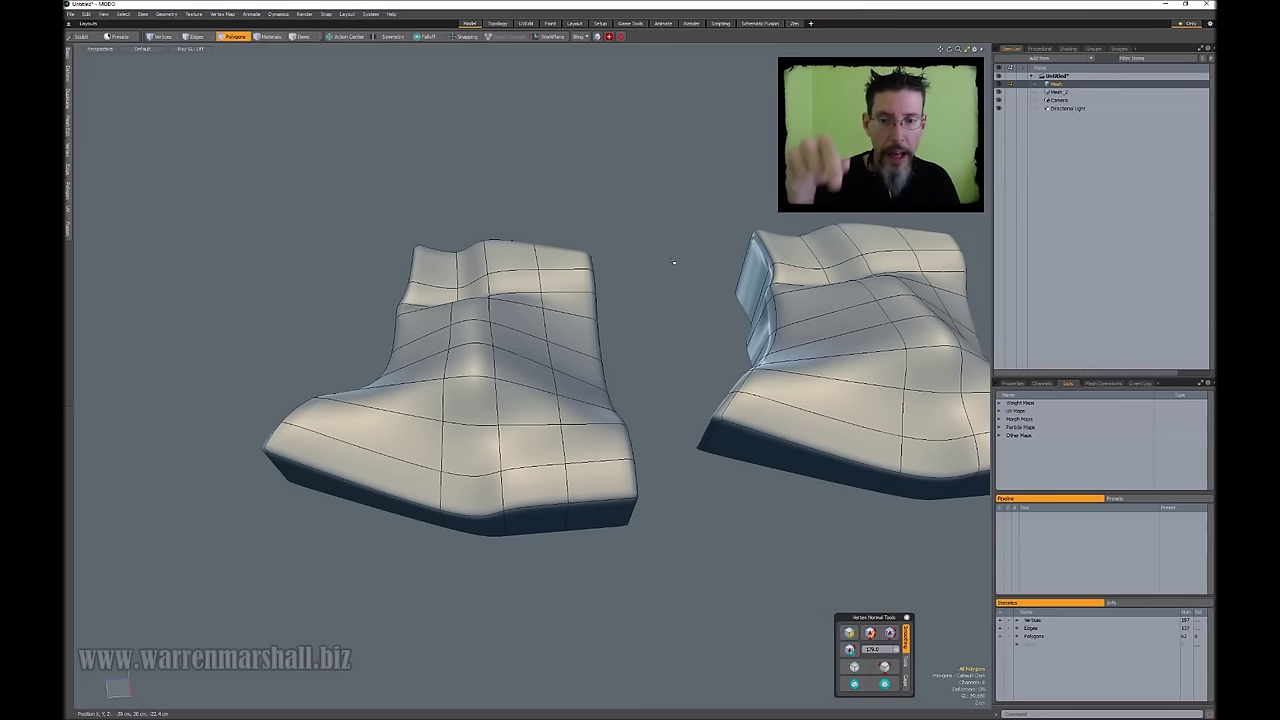
alt+drag(673, 261, 706, 279)
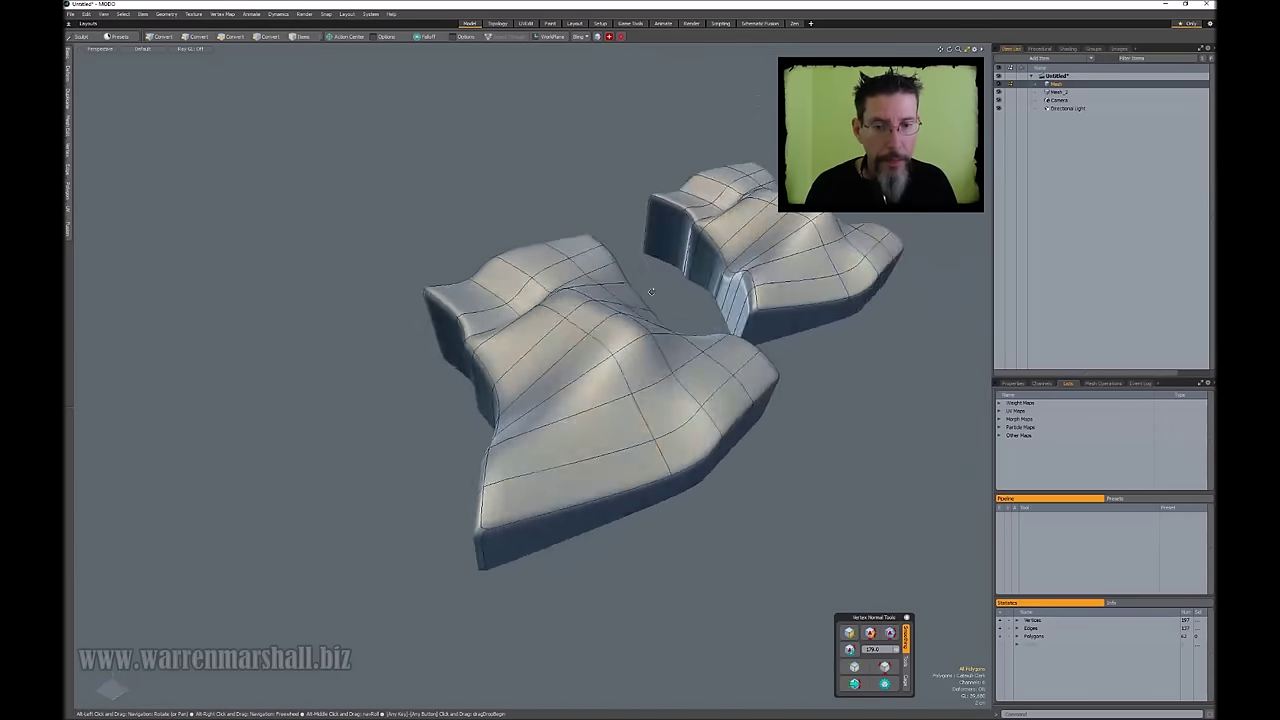
mouse_move(643, 294)
alt+mouse_down()
mouse_move(626, 314)
mouse_move(646, 330)
mouse_move(650, 309)
alt+mouse_up()
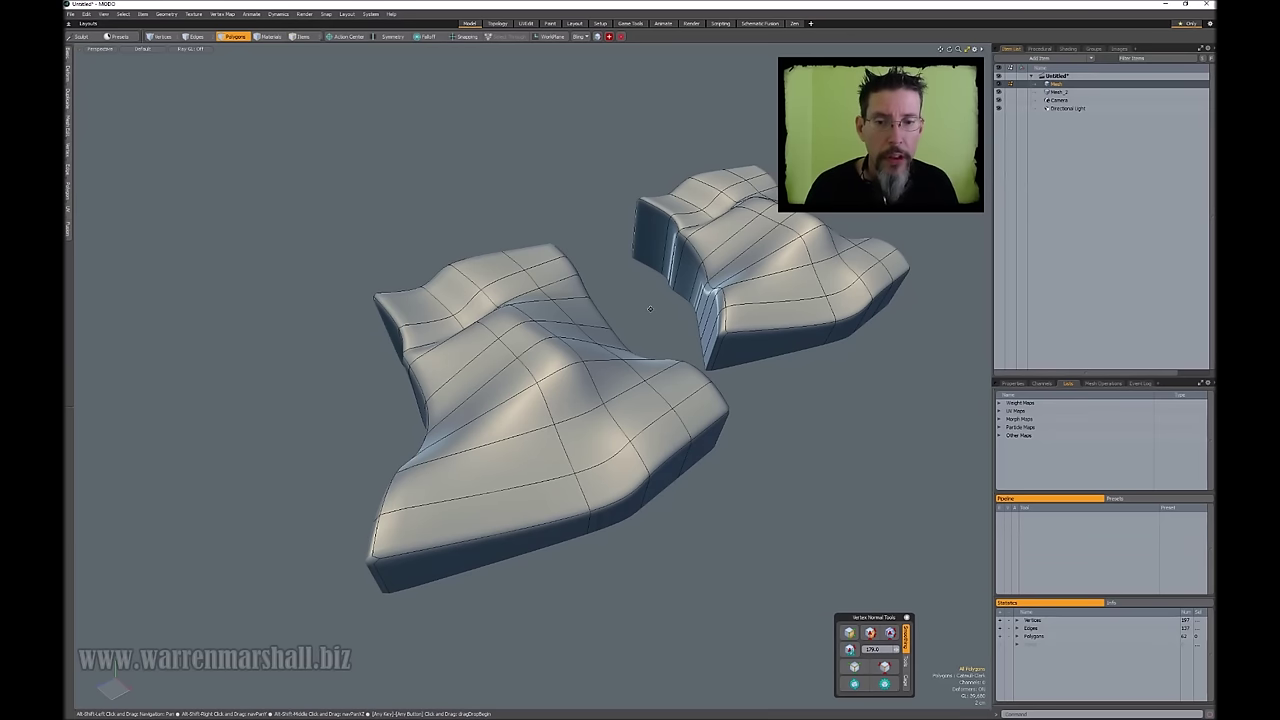
key(shift+Tab)
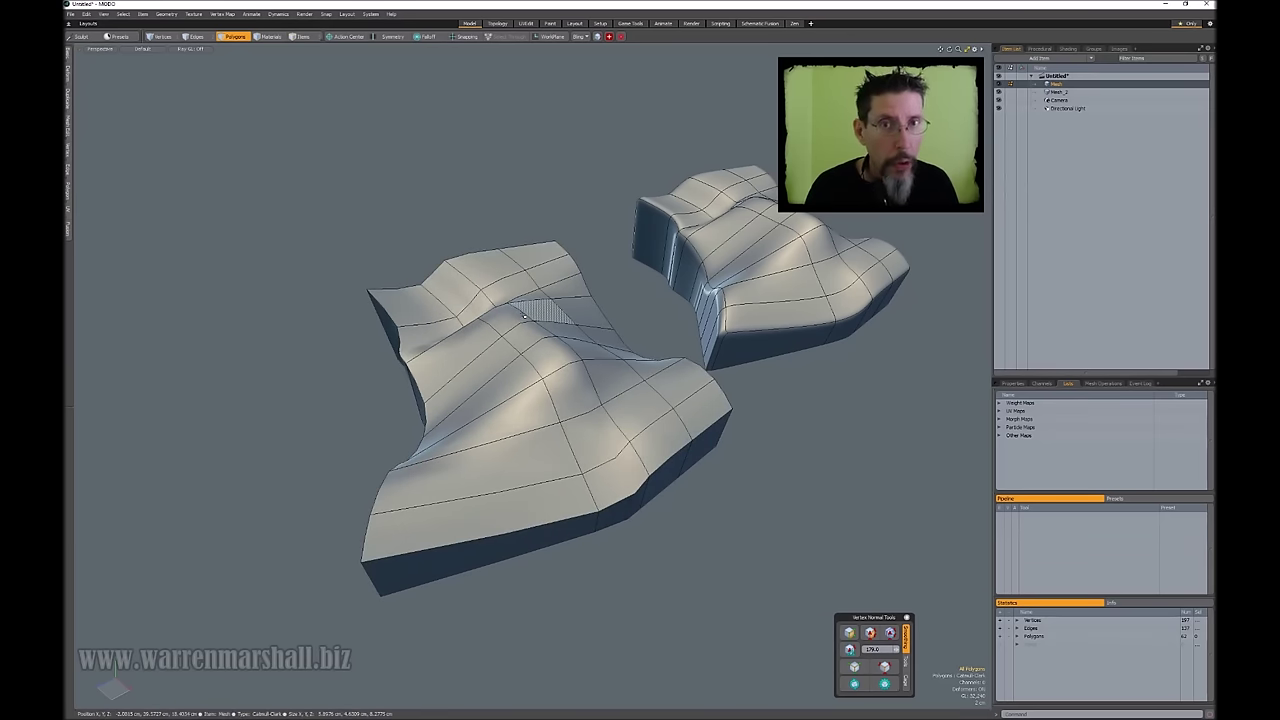
Freeze the front mesh's subdivided surface into real polygons.
alt+drag(650, 309, 560, 330)
key(3)
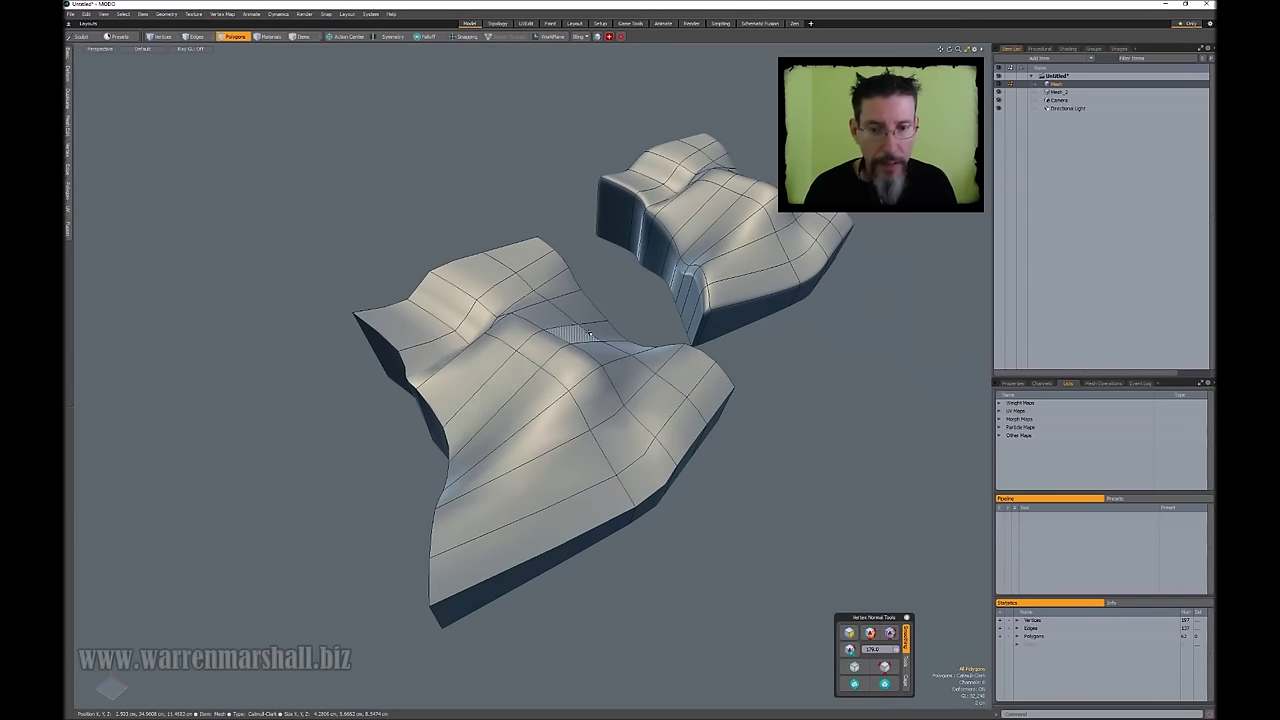
key(d)
alt+drag(604, 292, 440, 385)
Freeze the subdivided surface of Mesh_2 into dense real polygons.
key(KP_5)
key(3)
key(Down)
key(d)
alt+shift+drag(440, 385, 521, 342)
alt+drag(765, 615, 786, 565)
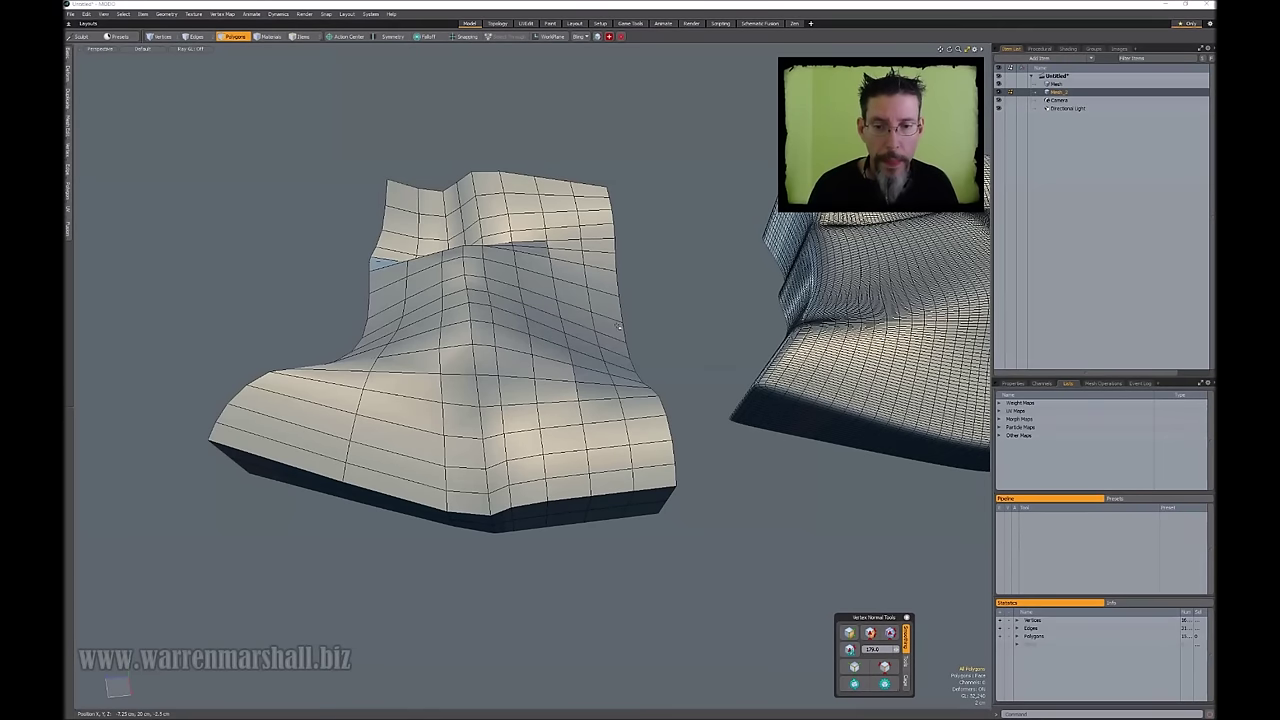
Transfer the vertex normals of the dense Mesh_2 onto the low-poly mesh and hide the wireframes to compare the shading.
alt+drag(618, 327, 658, 446)
click(852, 682)
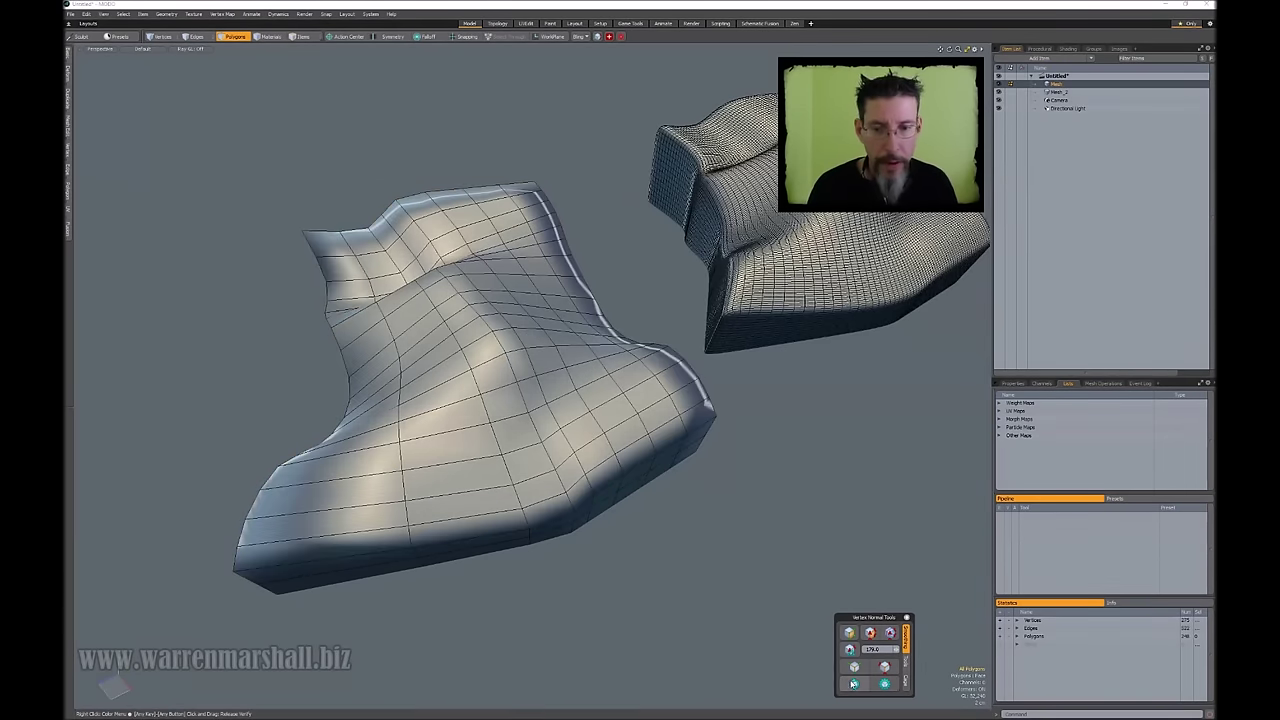
alt+drag(560, 350, 655, 334)
key(alt+w)
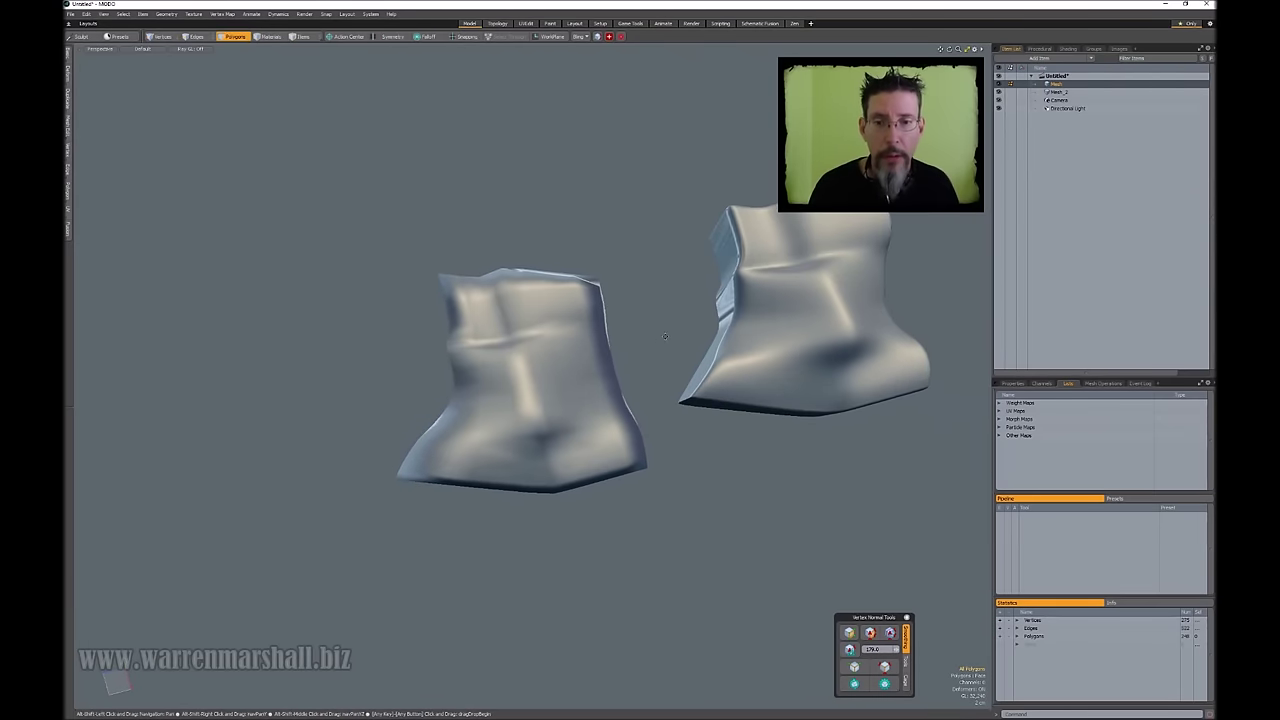
double_click(537, 350)
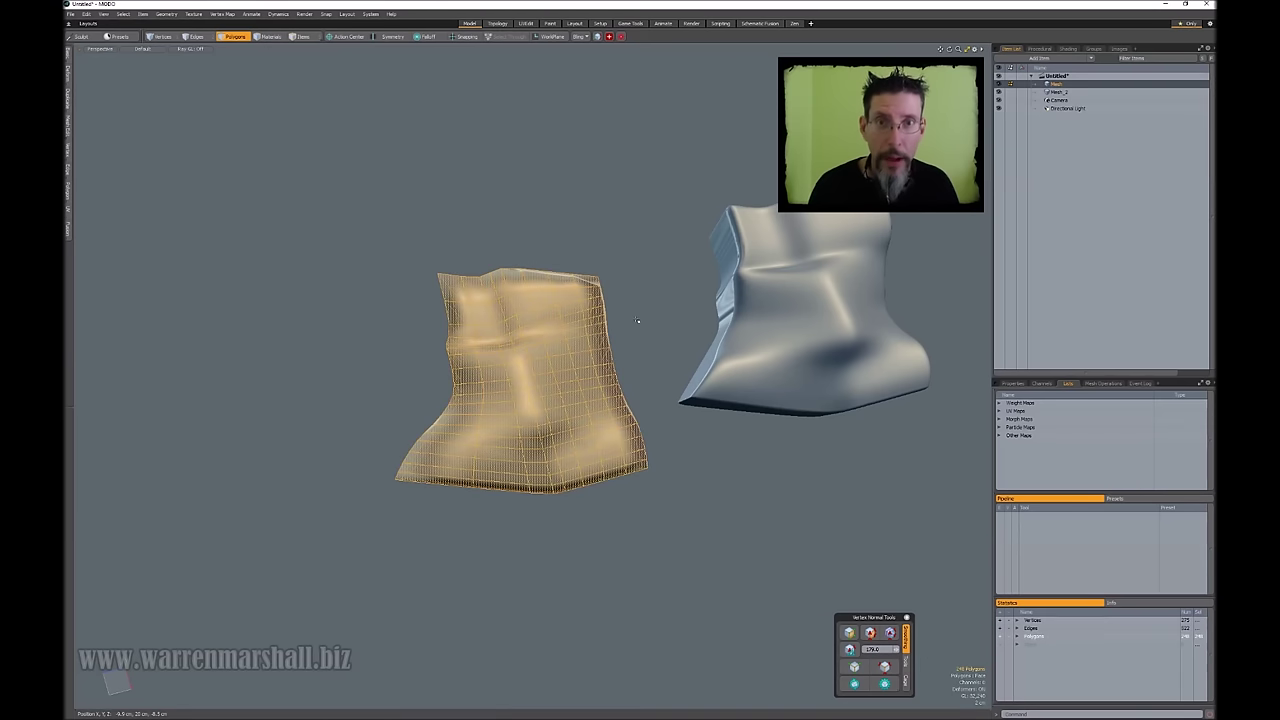
click(637, 321)
alt+drag(608, 336, 665, 300)
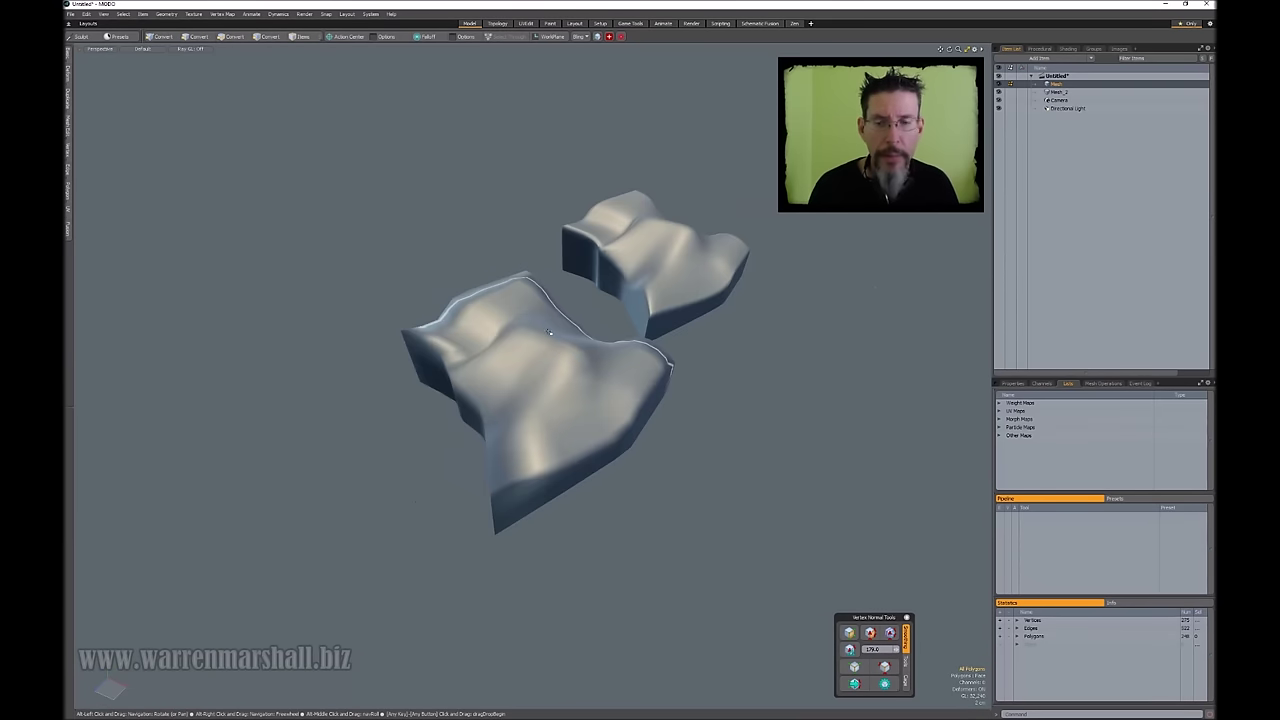
Show the wireframe again and remove surplus edge loops running down the side of the low-poly mesh.
key(8)
scroll(581, 350, up, 3)
scroll(581, 350, down, 3)
alt+drag(581, 440, 617, 372)
key(2)
click(555, 419)
double_click(617, 372)
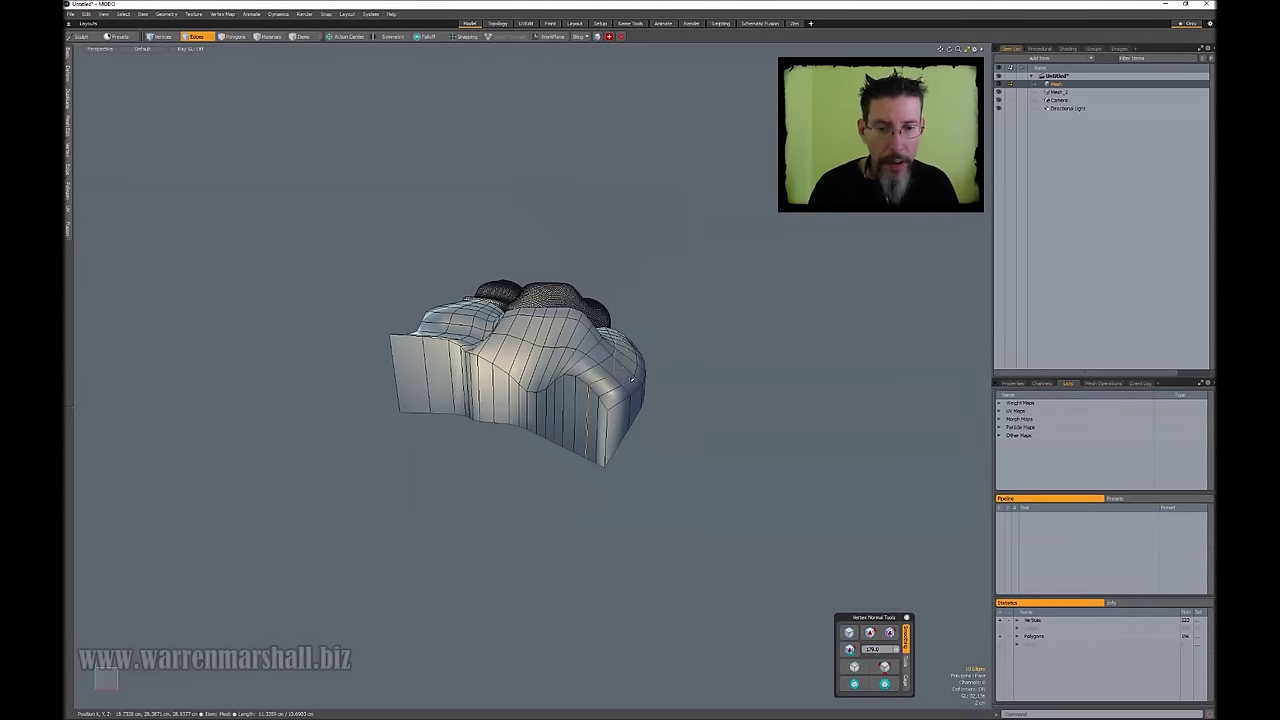
key(BackSpace)
Remove further redundant edge loops across the middle slope and top of the low-poly mesh.
alt+drag(540, 390, 664, 408)
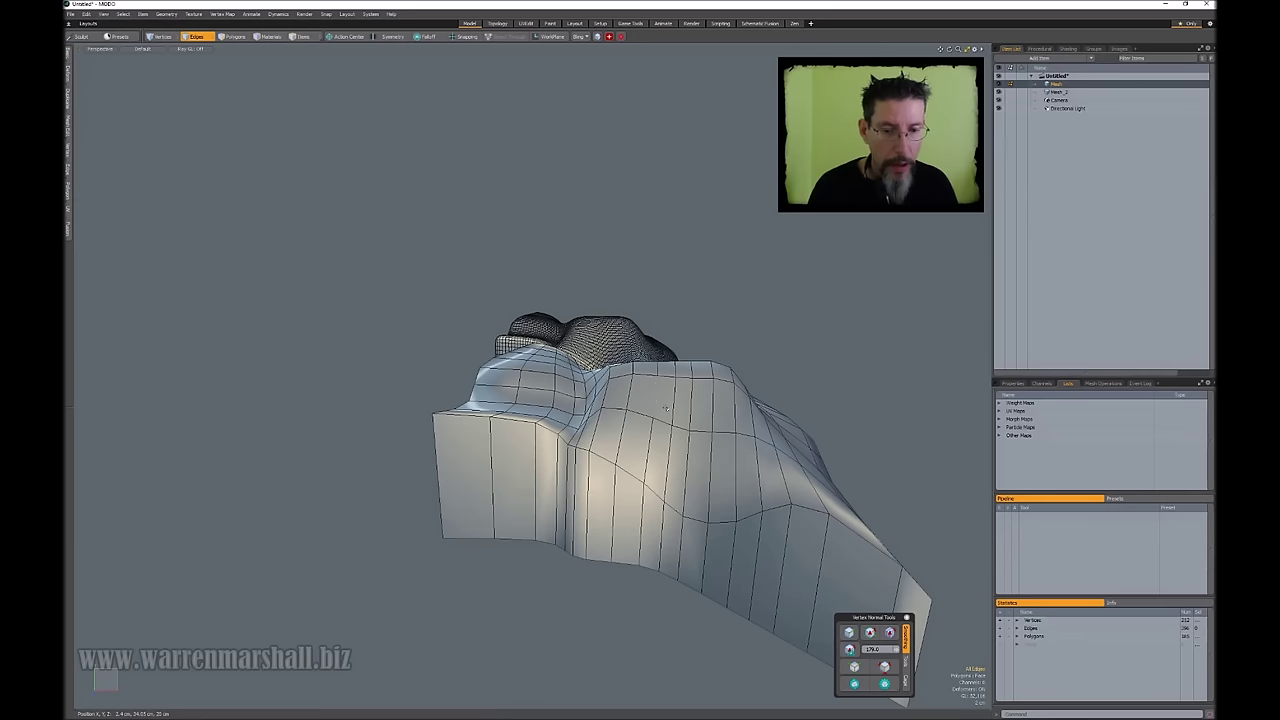
key(BackSpace)
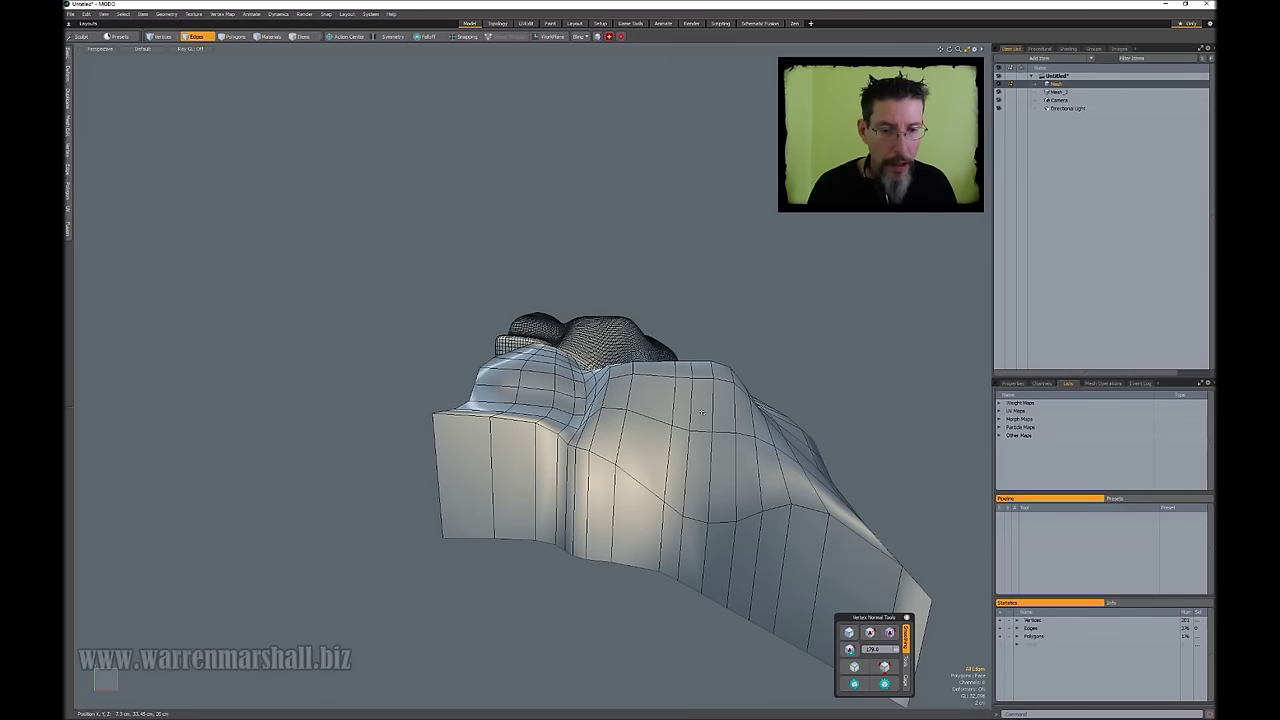
double_click(688, 418)
key(BackSpace)
alt+drag(723, 408, 627, 420)
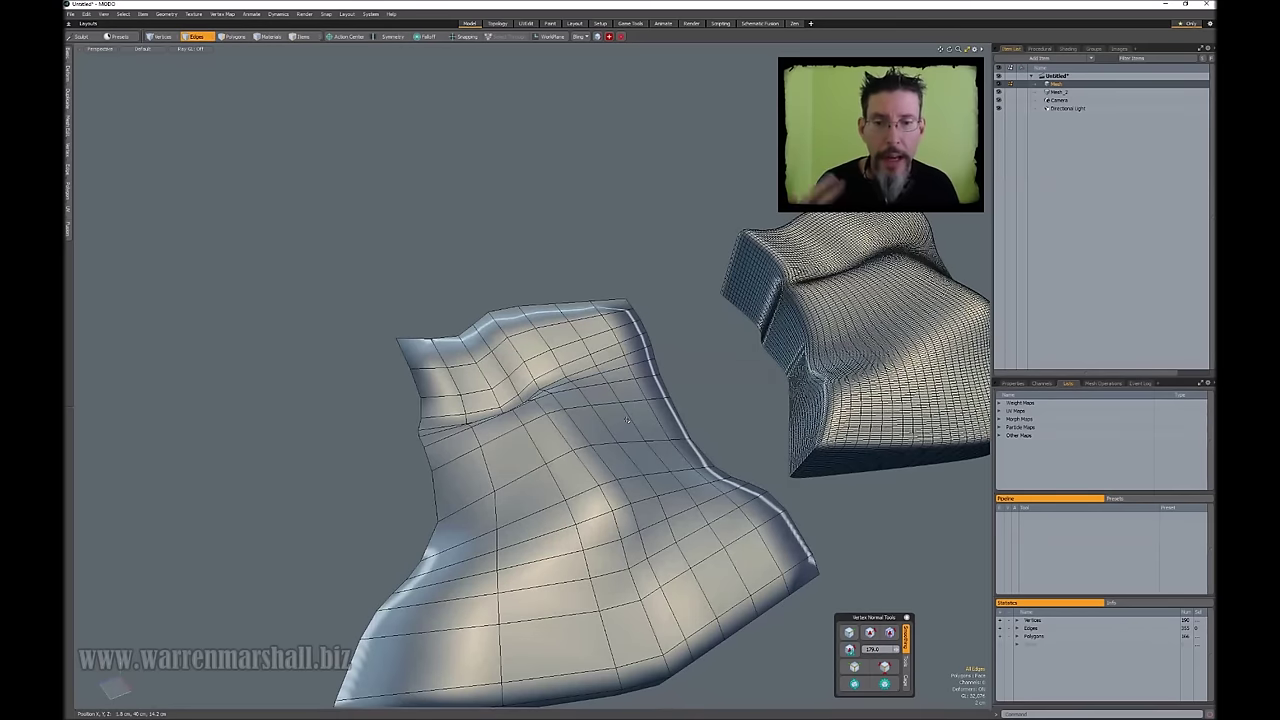
double_click(561, 441)
key(BackSpace)
Hide the wireframes and compare the reduced mesh's shading with the dense mesh from several angles.
alt+drag(561, 441, 615, 370)
scroll(625, 340, down, 4)
key(alt+shift+w)
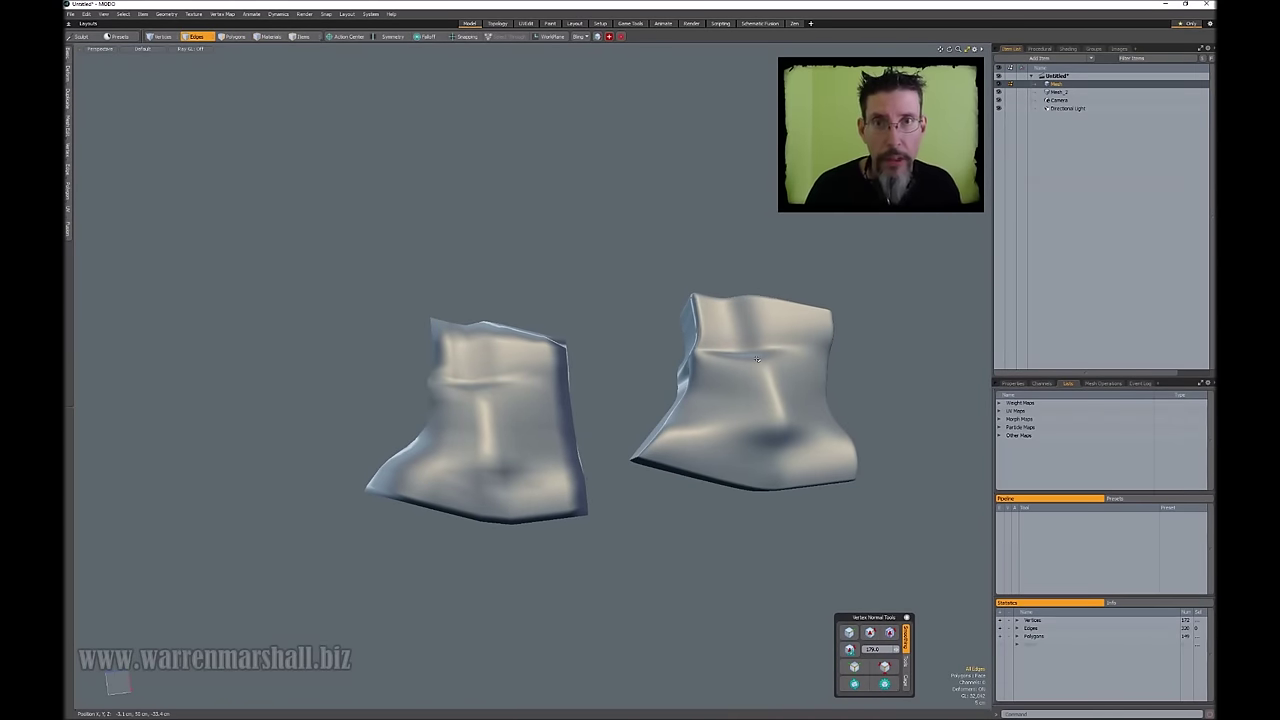
alt+drag(748, 351, 601, 428)
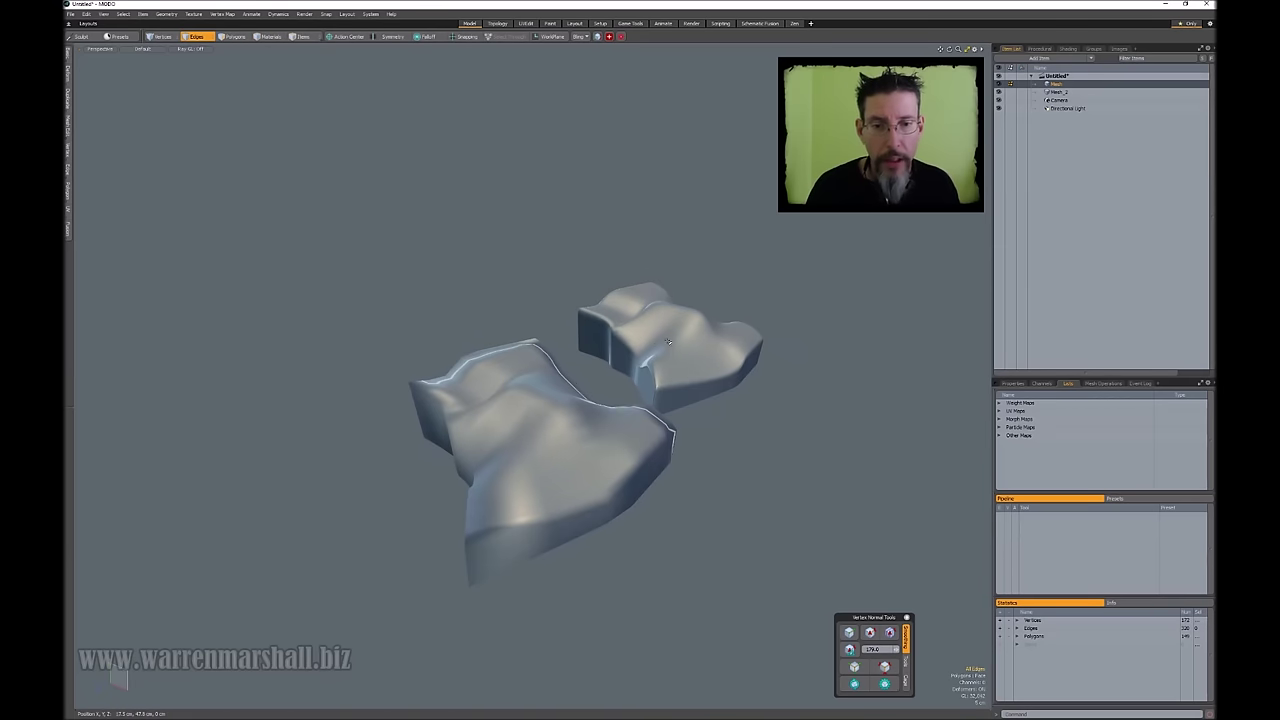
alt+drag(668, 342, 594, 388)
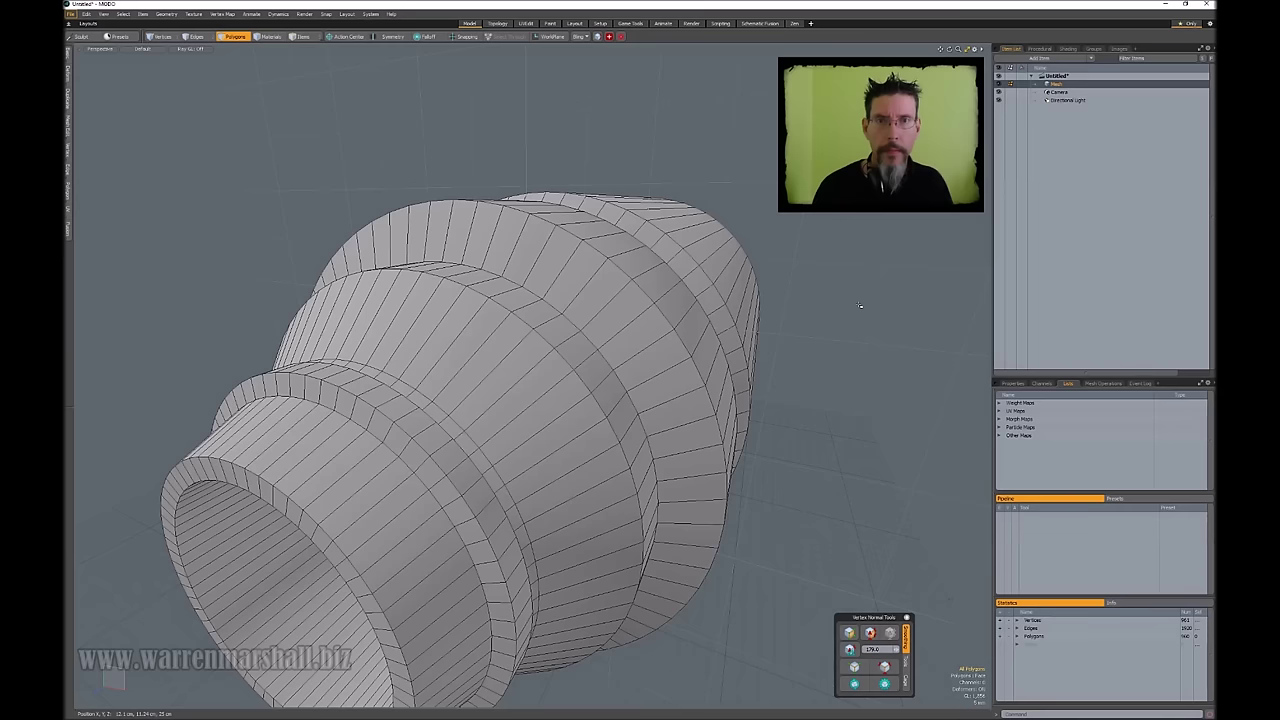
Examine the cylindrical part and highlight a run of polygons along its large rim, clearing the selection when done.
alt+drag(860, 305, 706, 289)
mouse_move(564, 278)
alt+mouse_down()
mouse_move(651, 279)
mouse_move(535, 185)
mouse_move(690, 255)
mouse_move(725, 298)
alt+mouse_up()
key(3)
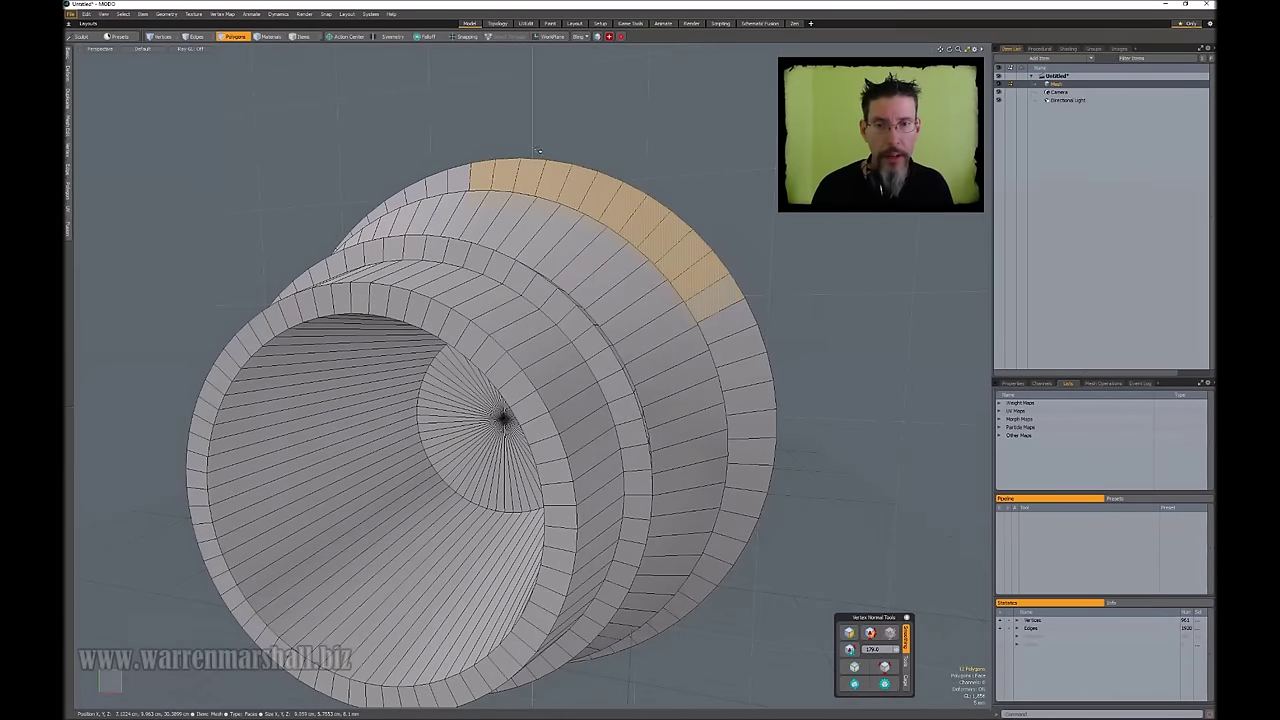
click(777, 271)
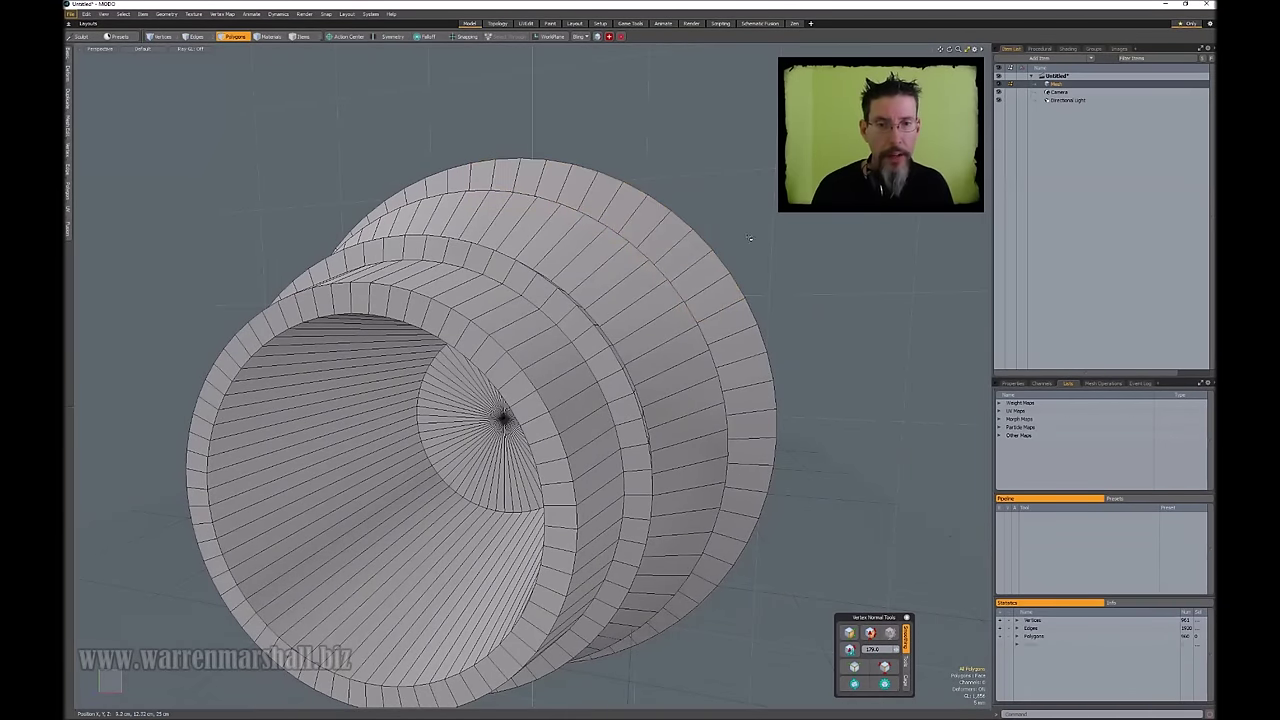
Select the edge loop around the wide collar's outer corner to examine that hard edge up close.
scroll(746, 211, up, 4)
alt+drag(746, 211, 708, 250)
key(2)
click(368, 207)
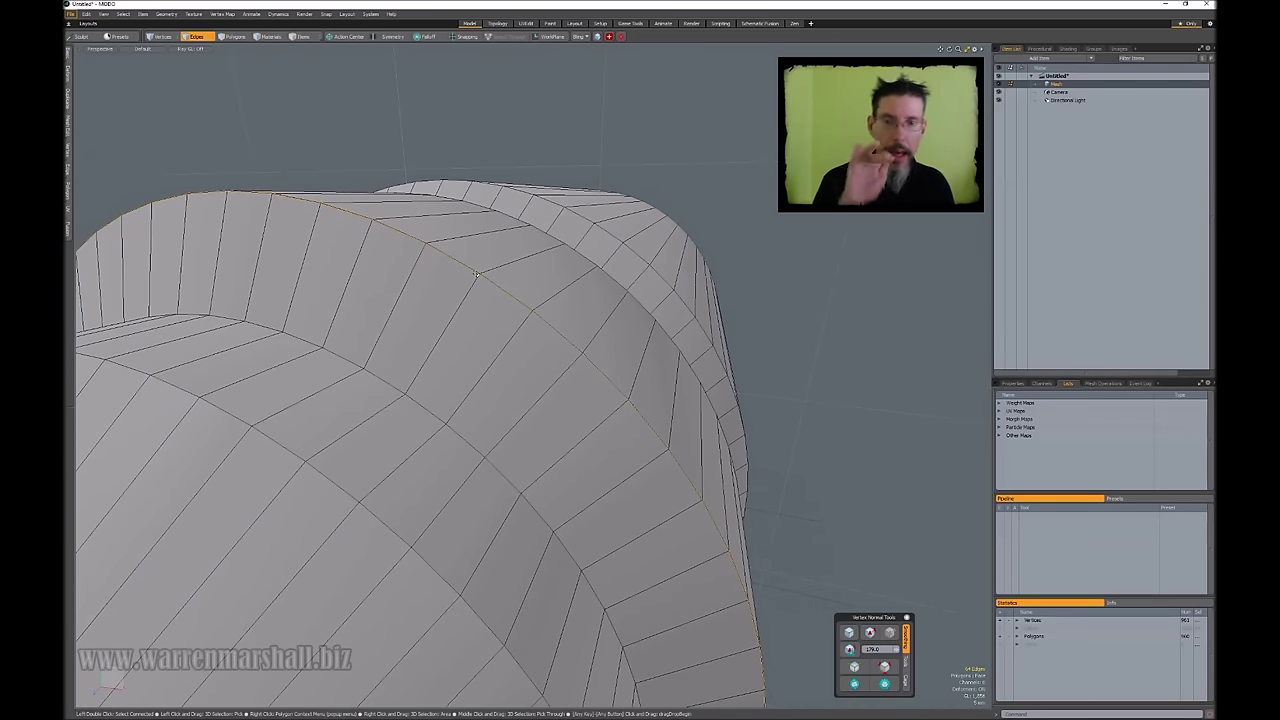
alt+drag(476, 273, 523, 339)
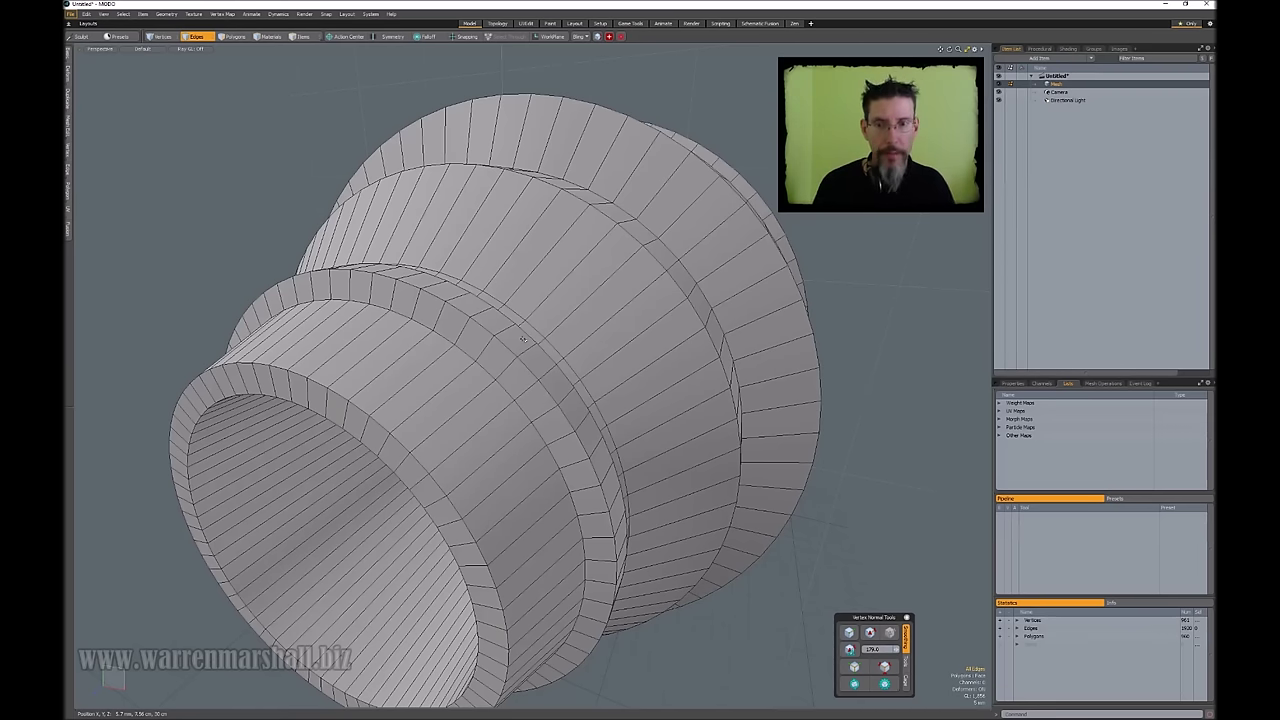
Select the full loop of polygons forming the wide collar's outer band.
alt+drag(538, 332, 600, 263)
scroll(606, 262, down, 3)
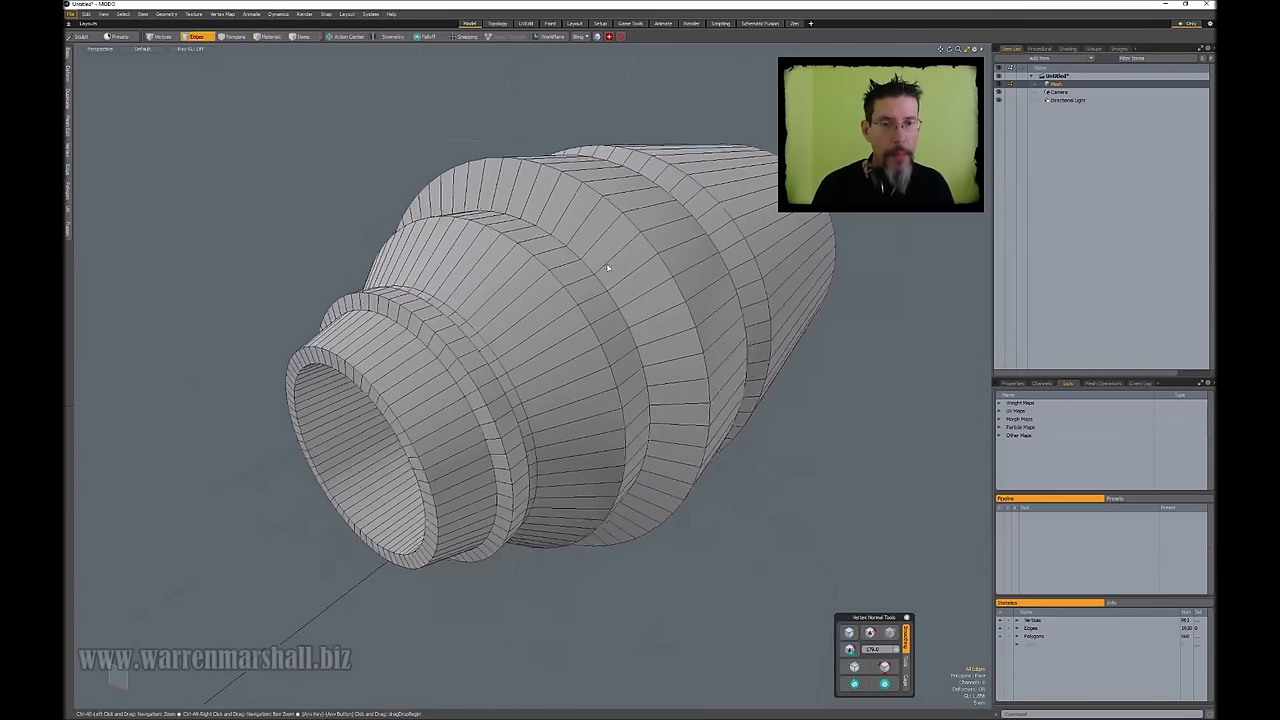
key(3)
drag(633, 202, 642, 206)
key(l)
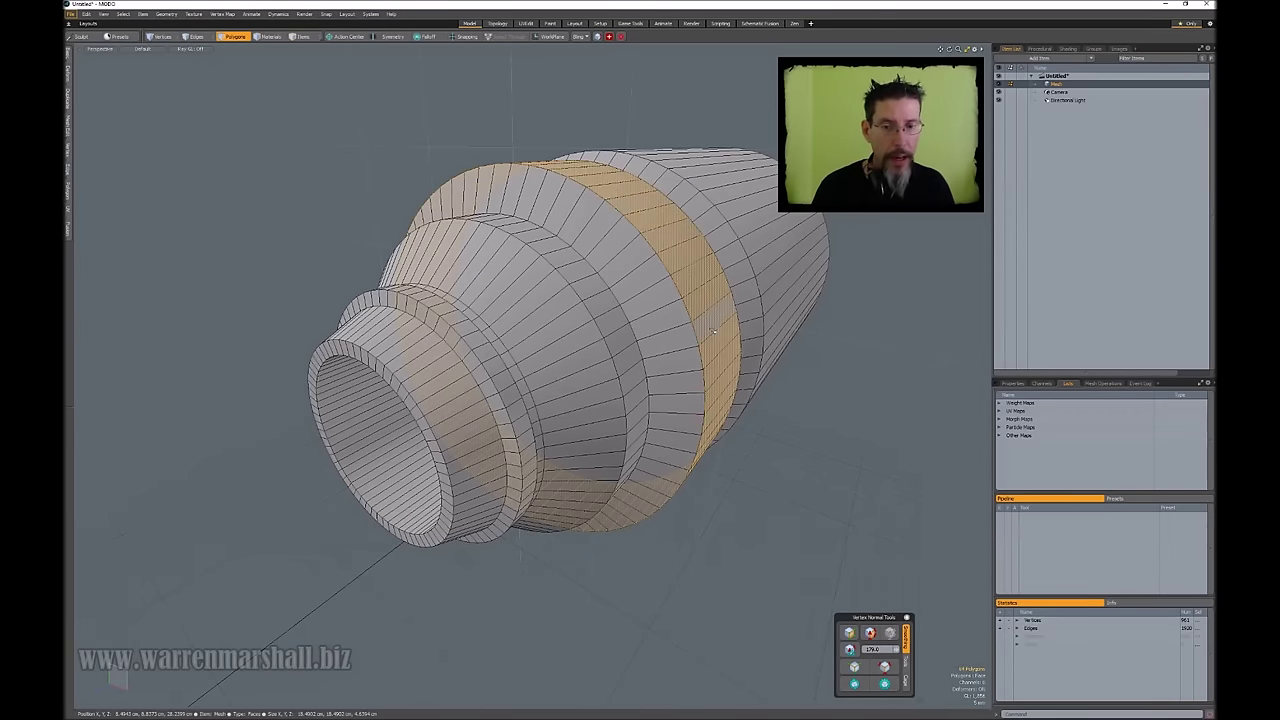
Select the polygons lining the inside of the cylinder's bore and clear the selection.
alt+drag(713, 331, 620, 432)
click(620, 432)
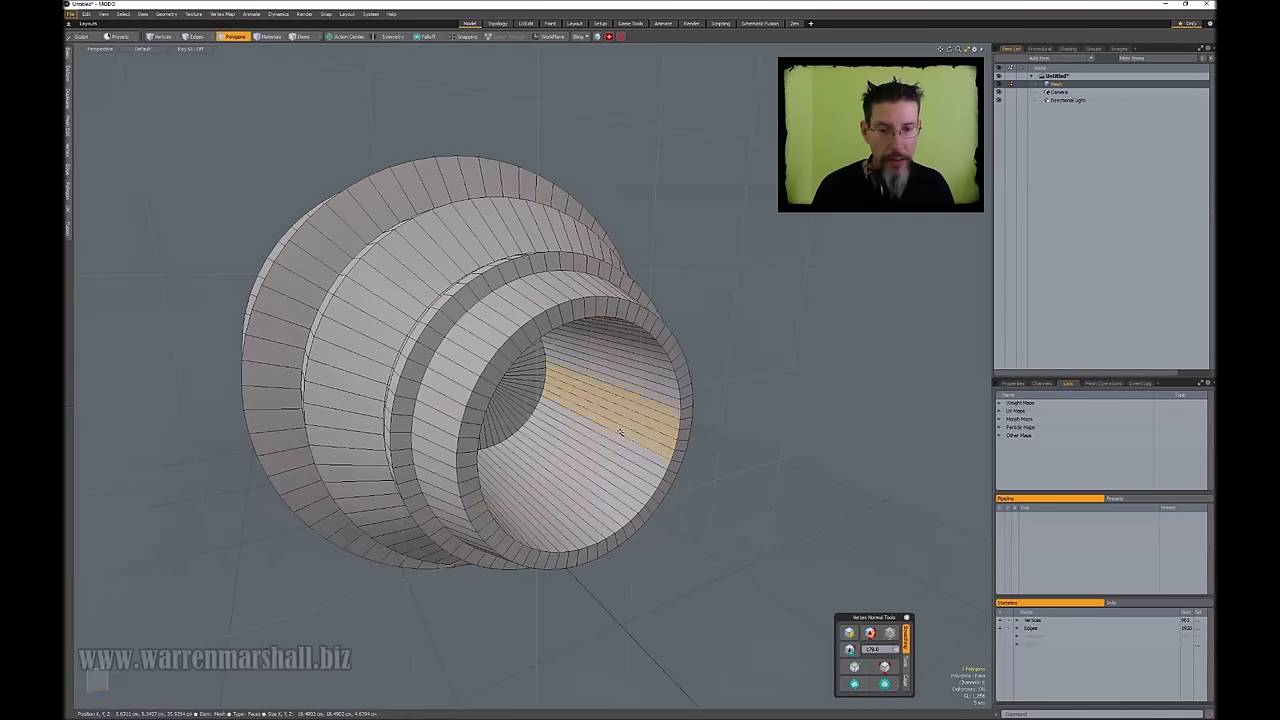
key(l)
click(746, 354)
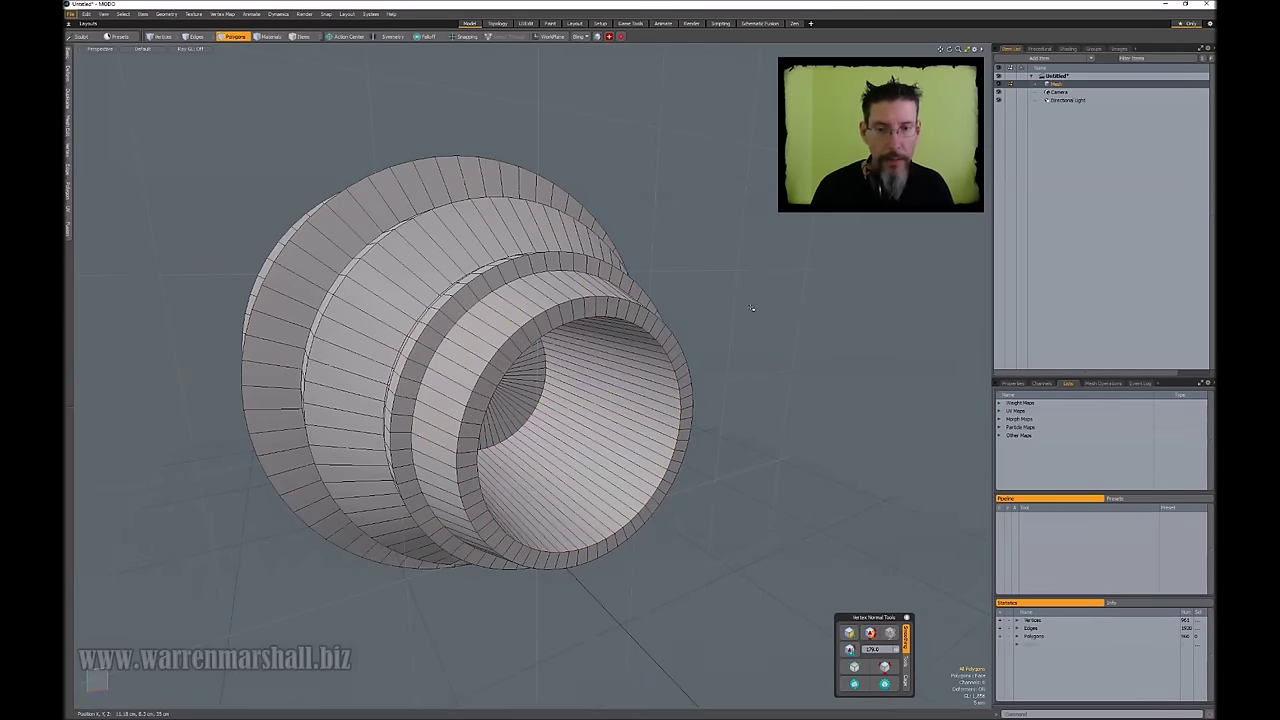
Collapse every other edge in a short run along the inner corner between the narrow collar and the cone behind it.
alt+drag(746, 354, 562, 282)
scroll(560, 245, up, 2)
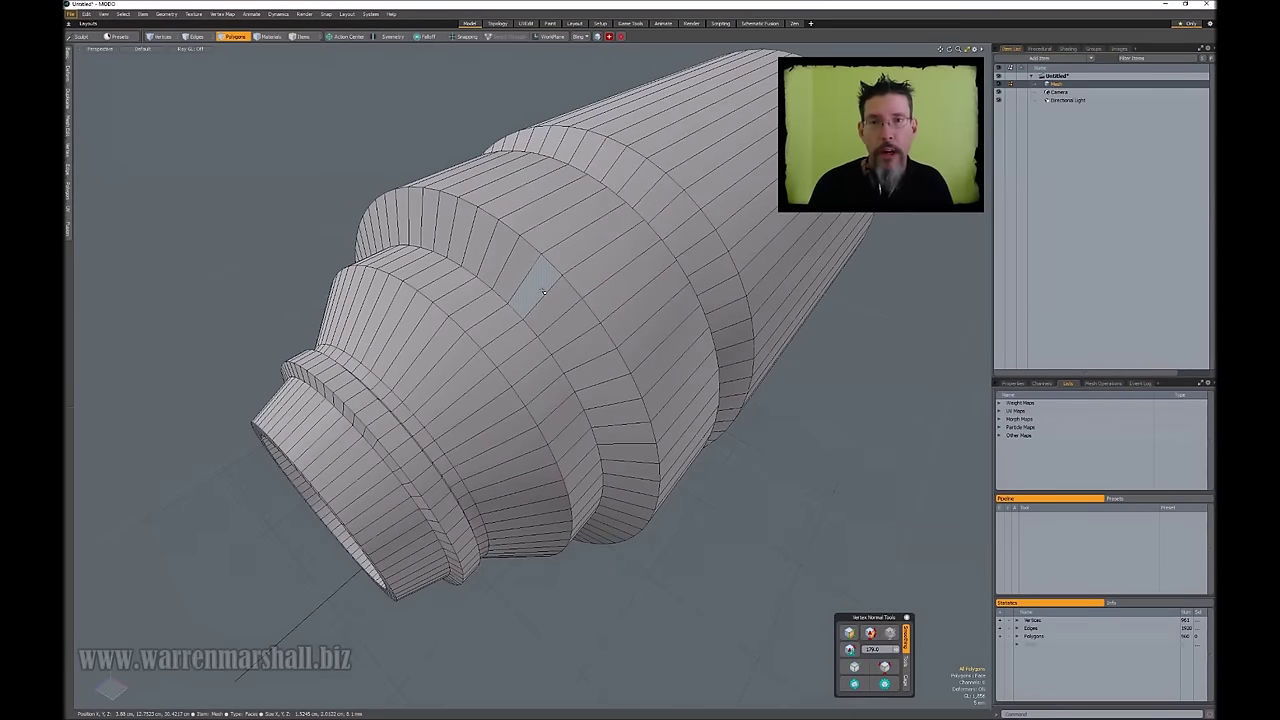
alt+drag(543, 291, 425, 340)
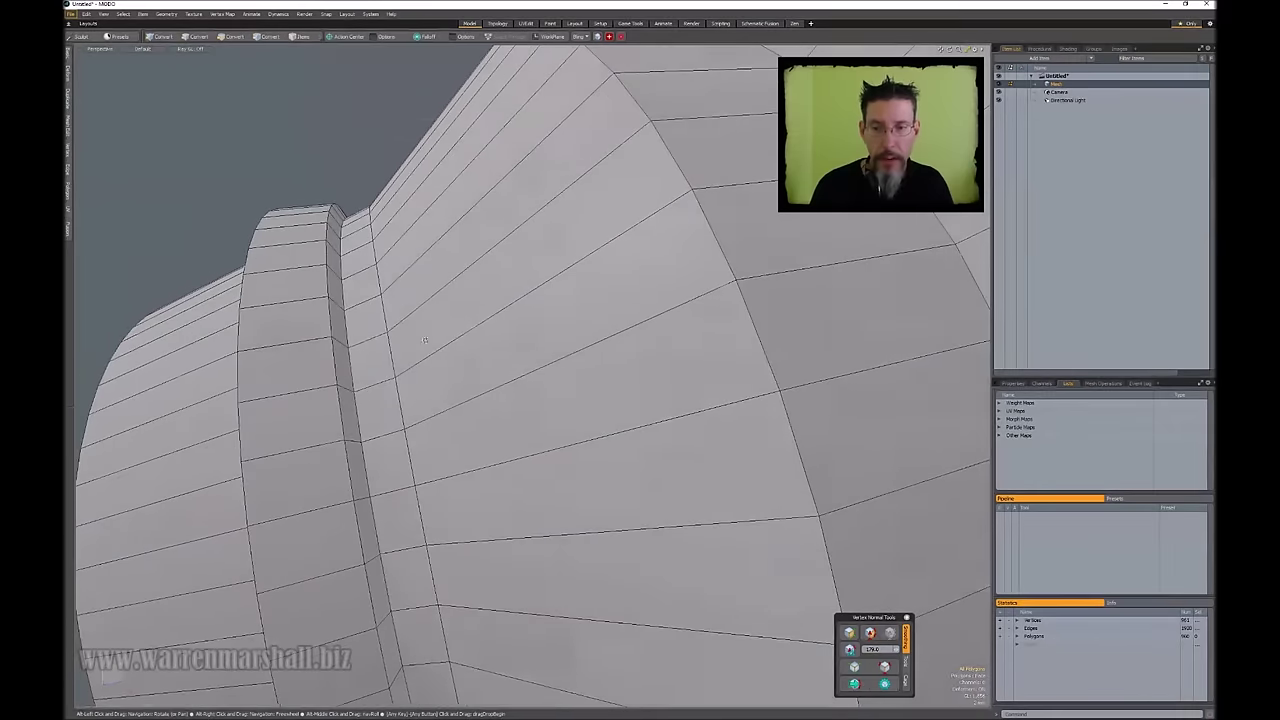
alt+drag(349, 371, 360, 356)
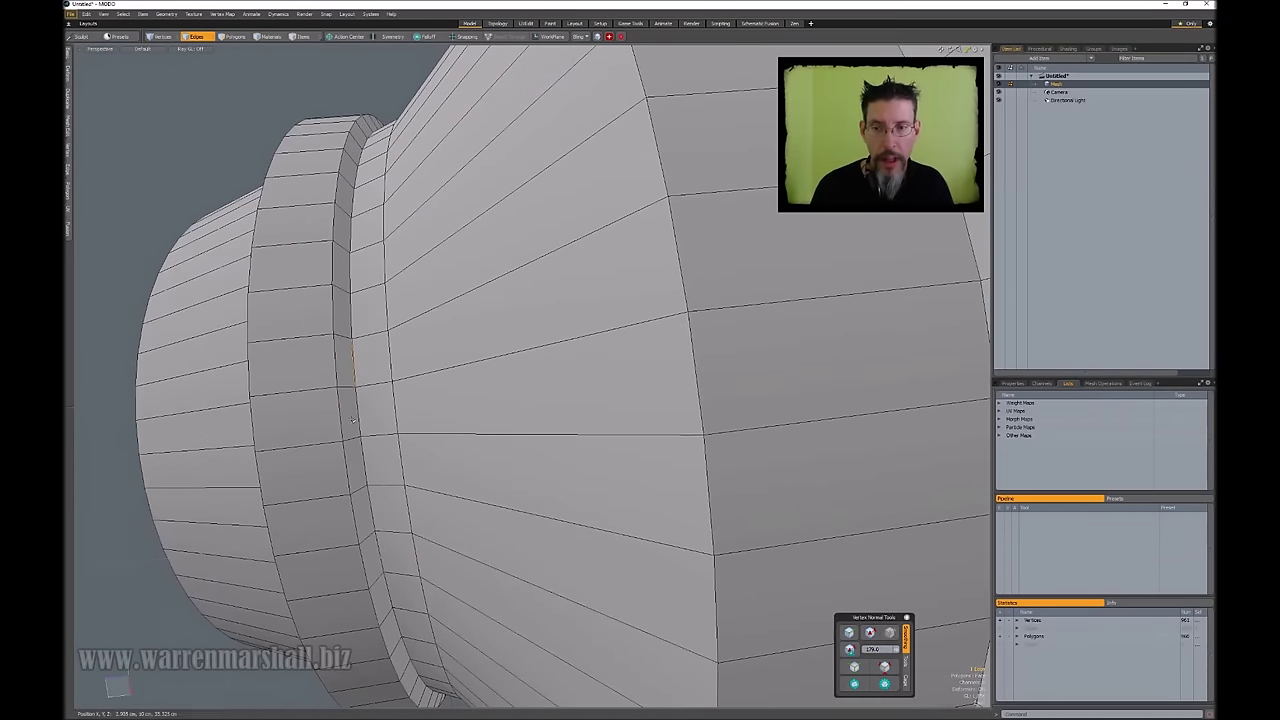
alt+drag(374, 546, 406, 416)
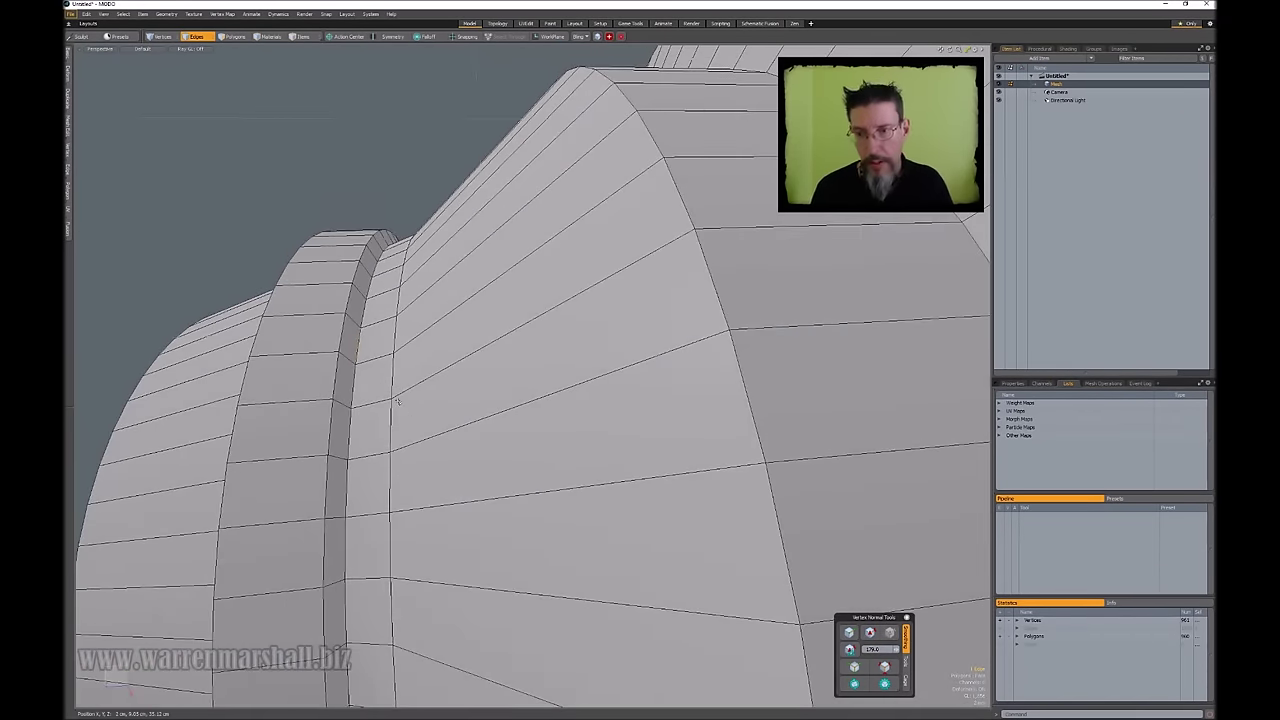
click(353, 431)
key(Delete)
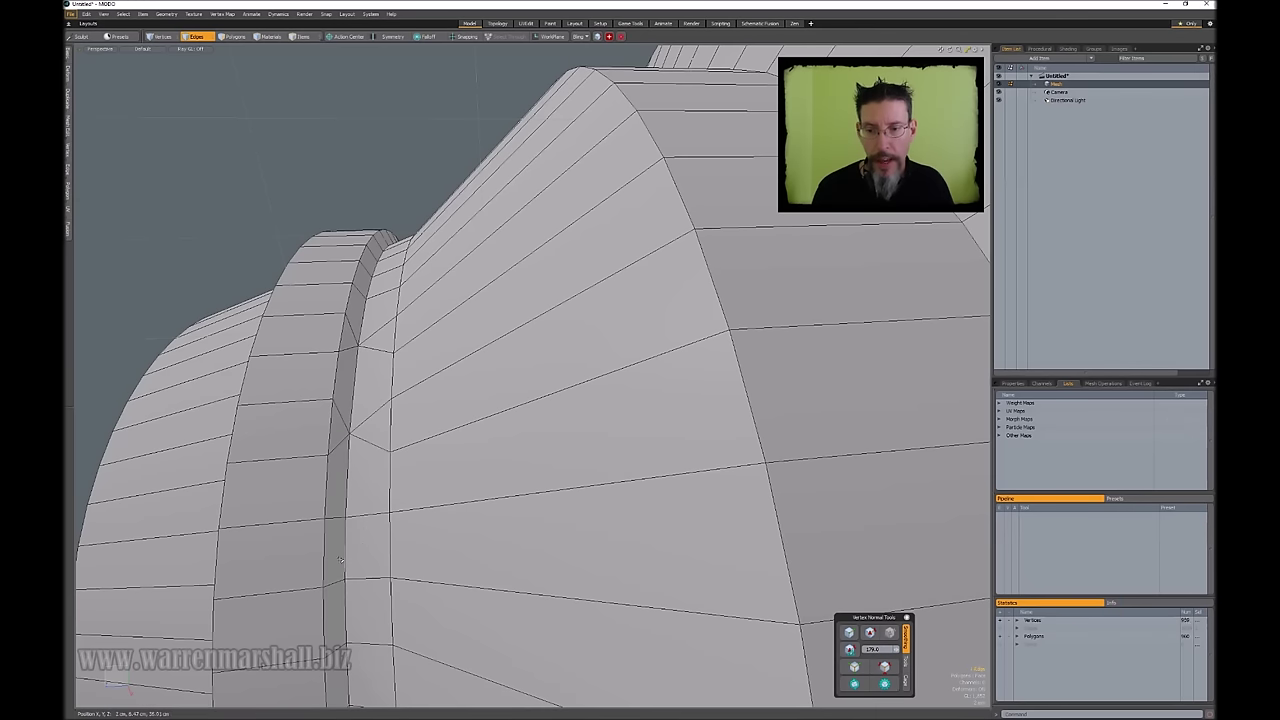
click(343, 547)
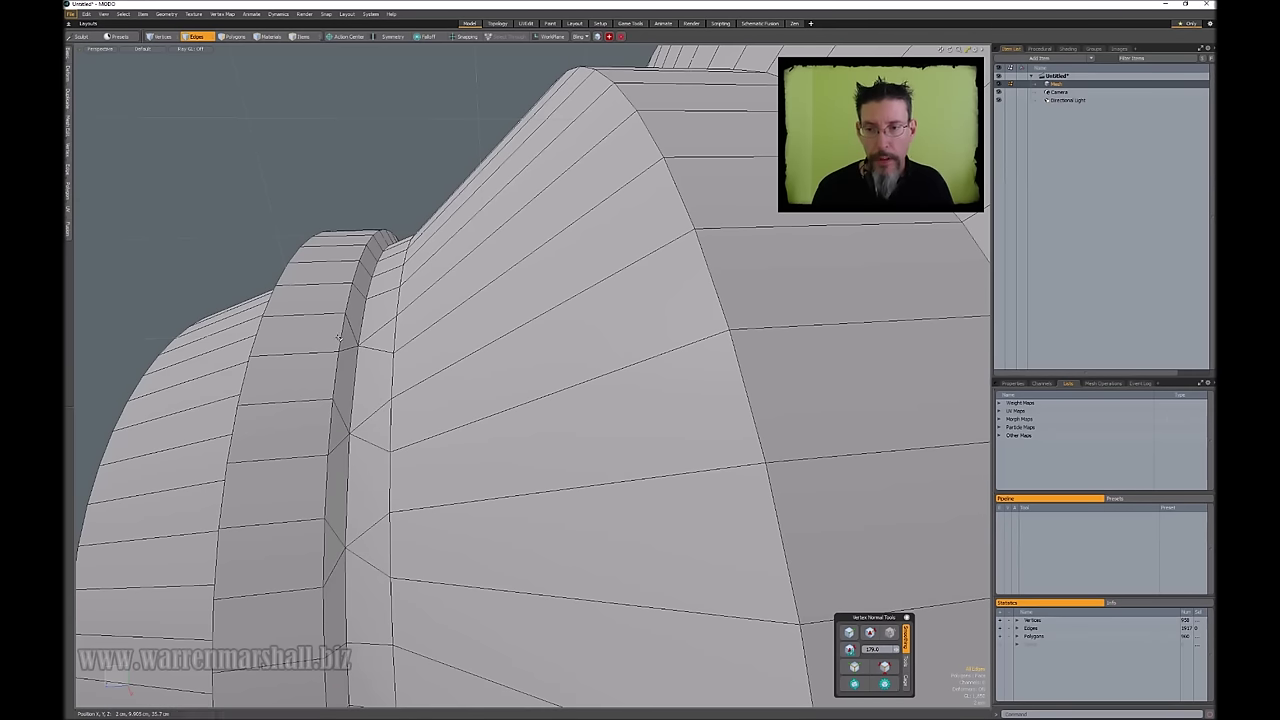
Collapse alternate edges along the narrow collar's rear outer corner, lined up with the reduced inner corner.
key(Delete)
click(330, 430)
key(Delete)
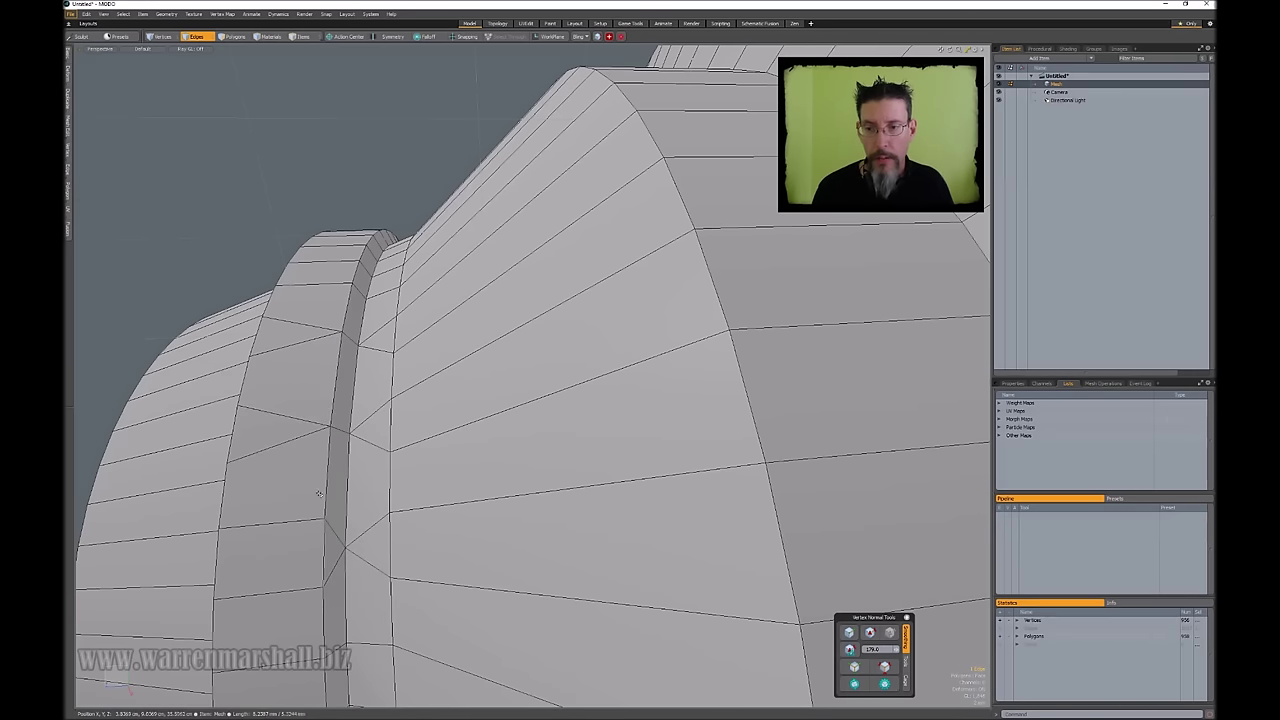
key(Delete)
Collapse the matching alternate edges along the narrow collar's front outer corner.
alt+drag(255, 342, 298, 333)
key(Delete)
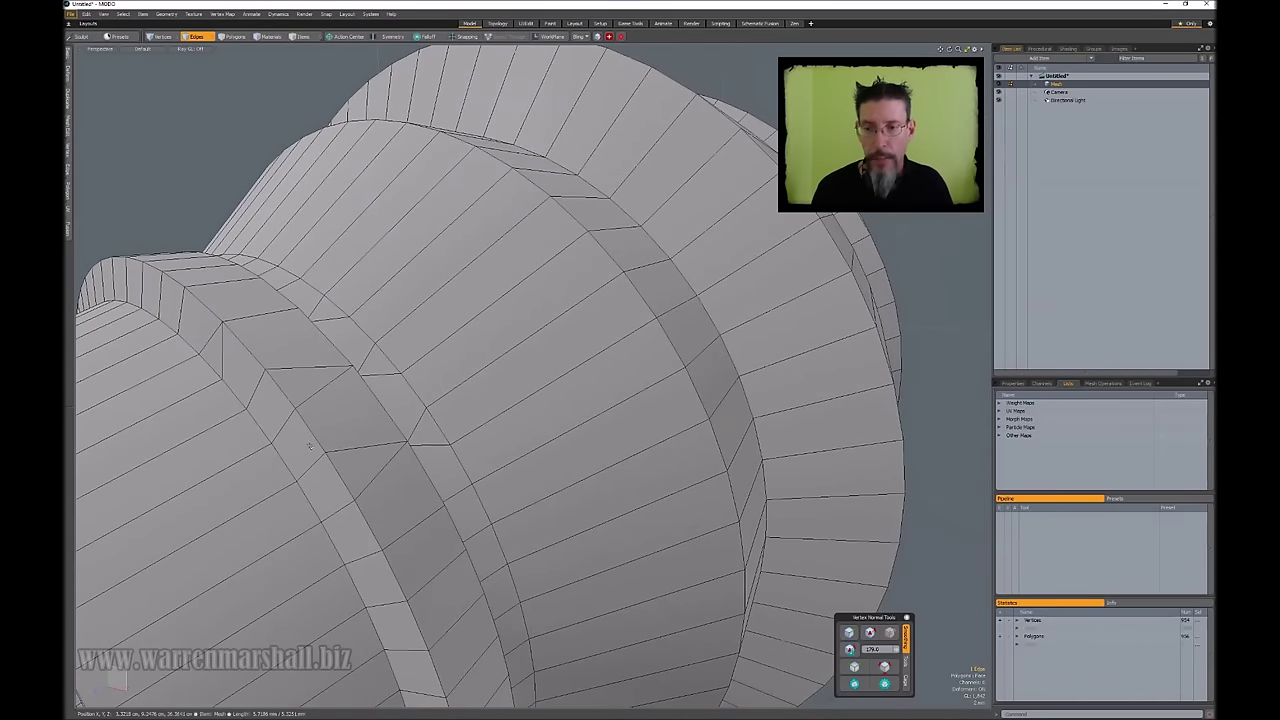
key(Delete)
click(341, 476)
key(Delete)
Collapse alternate edges where the narrow collar's front face meets the tapered nose.
click(209, 367)
key(Delete)
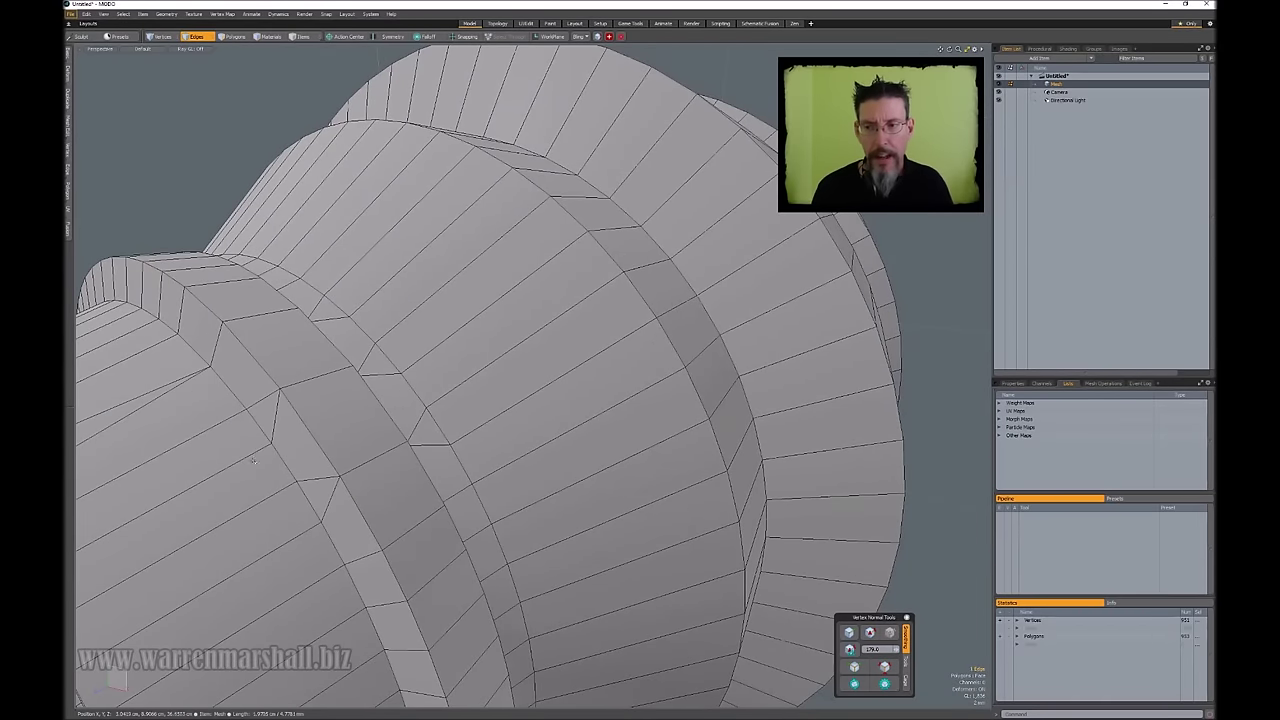
key(Delete)
click(309, 496)
key(Delete)
Collapse alternate edges along the outer corner of the nose's open rim, continuing the reduced strip.
scroll(385, 408, down, 4)
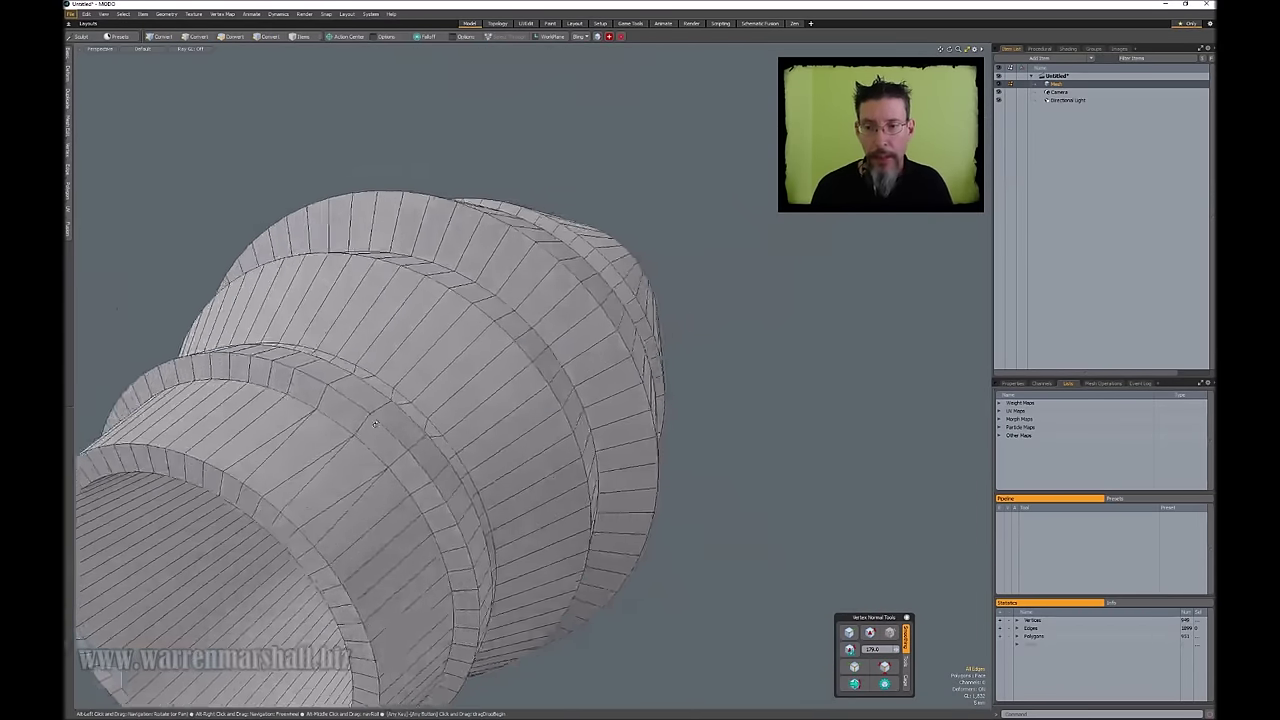
alt+drag(385, 408, 428, 398)
scroll(415, 400, up, 1)
click(349, 418)
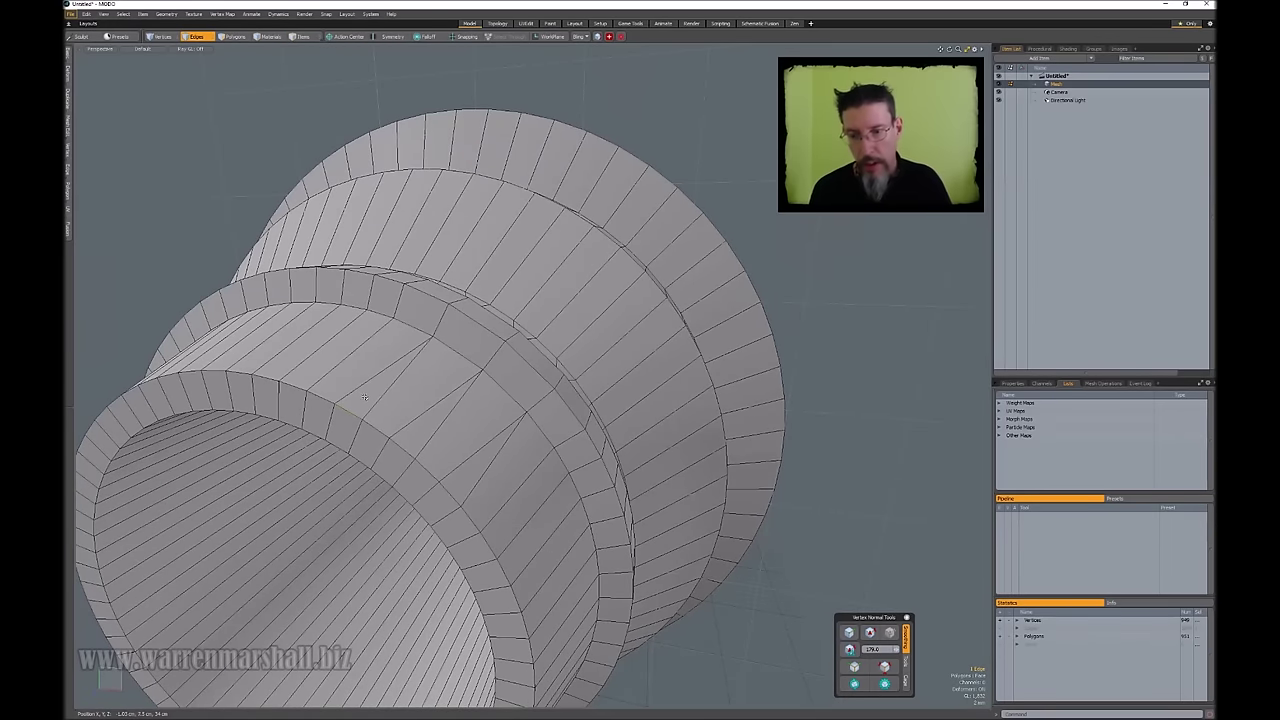
key(Delete)
key(Delete)
click(448, 493)
key(Delete)
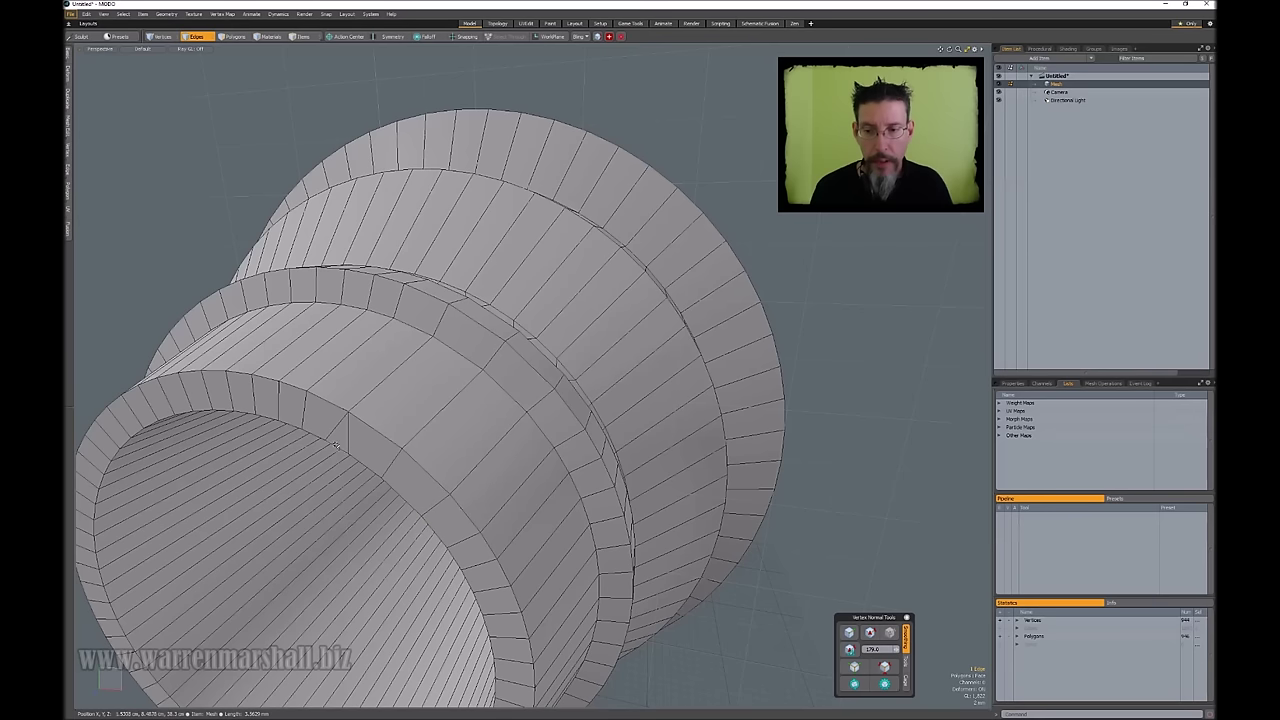
Collapse alternate edges around the inner end of the bore so the reduced strip continues to the end cap.
mouse_move(415, 449)
alt+mouse_down()
mouse_move(438, 408)
mouse_move(422, 428)
alt+mouse_up()
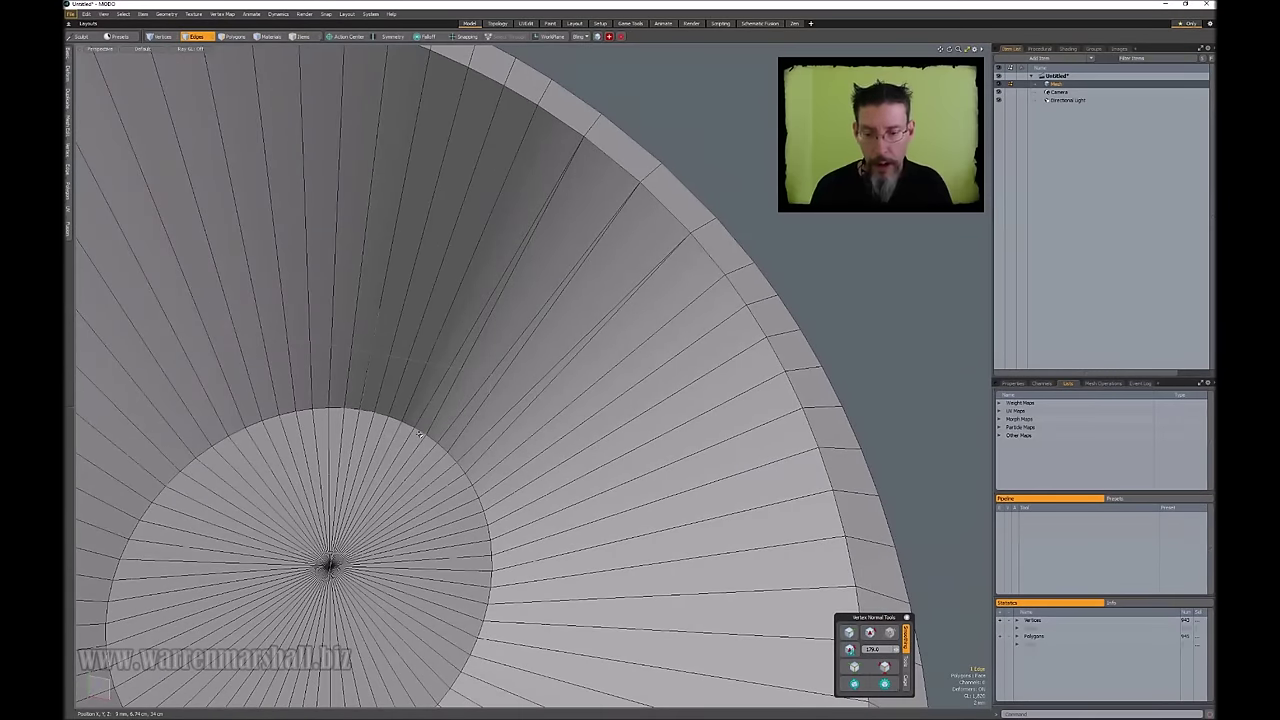
key(Delete)
click(458, 463)
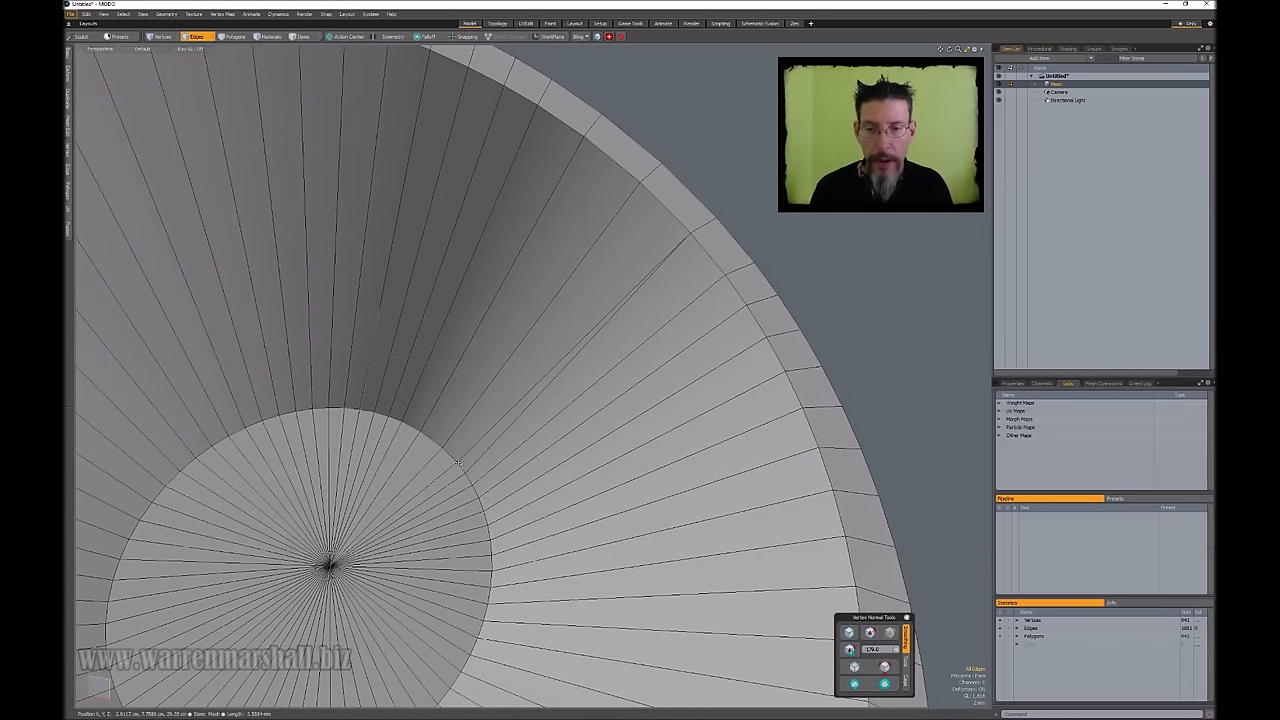
key(Delete)
alt+drag(560, 330, 401, 307)
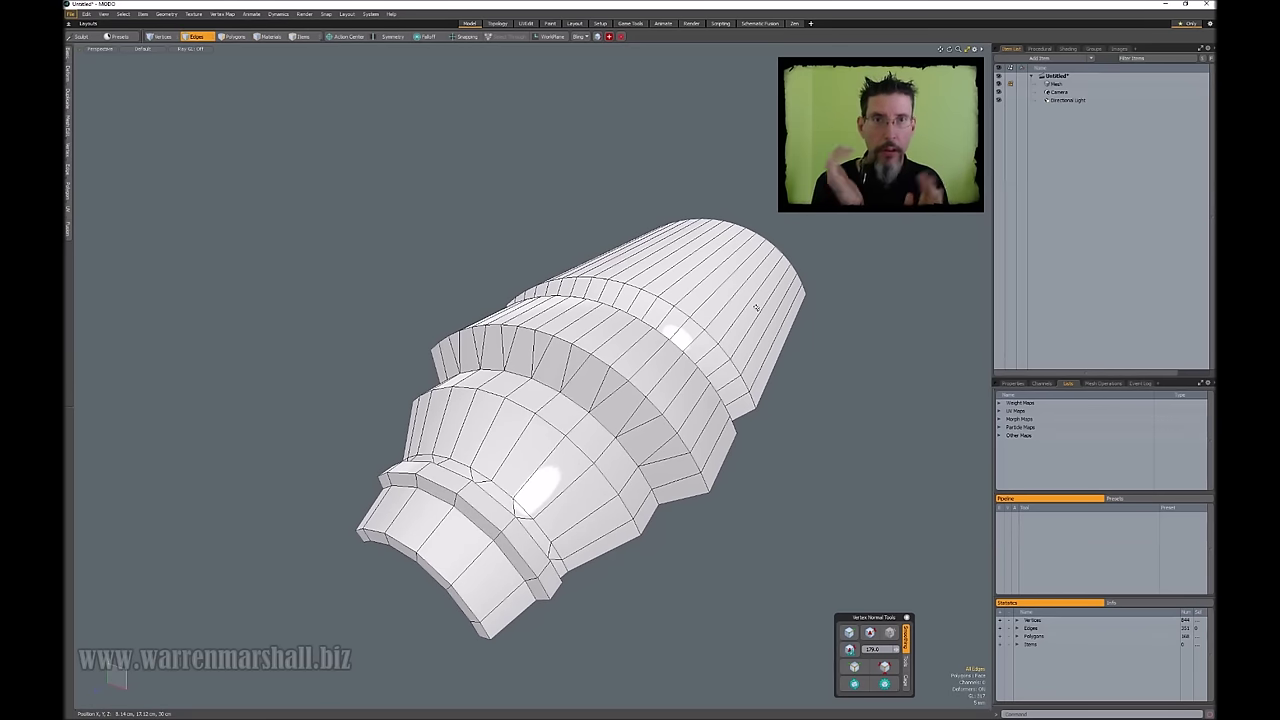
Examine the reduced cutaway part and highlight polygon runs on its bands, from the wide collar to the narrow end.
alt+drag(756, 306, 699, 314)
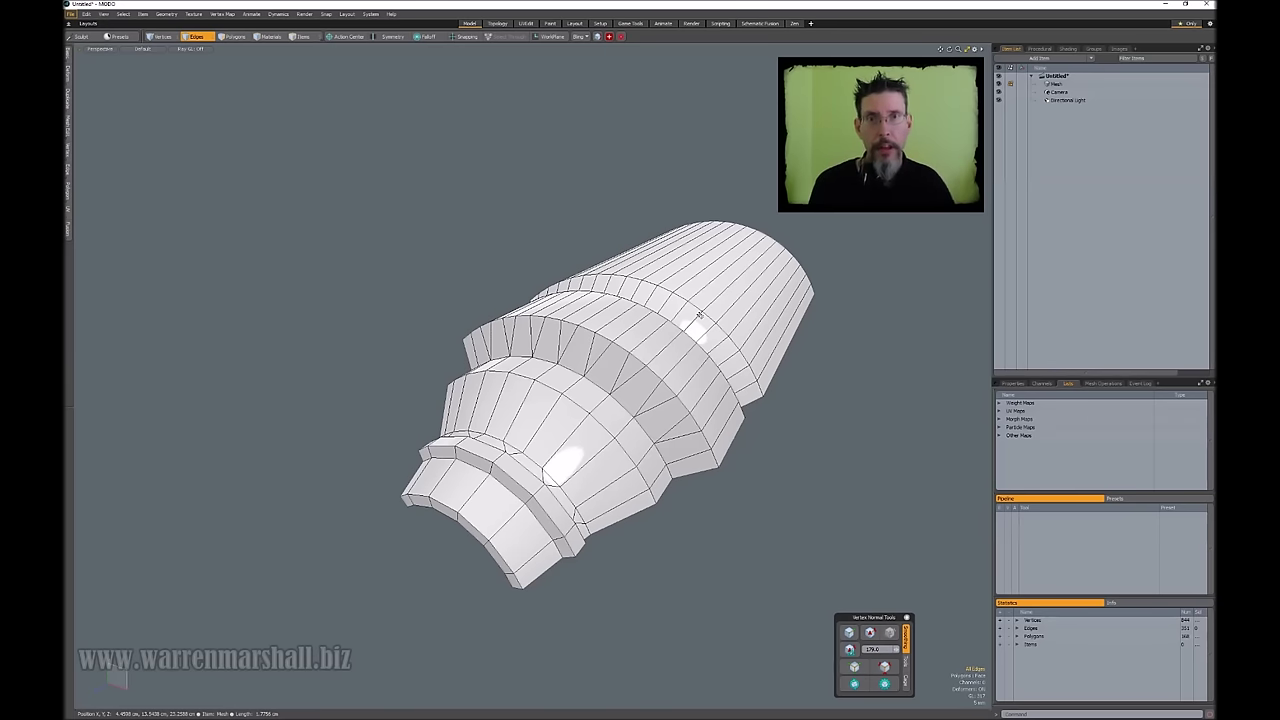
alt+drag(700, 314, 790, 378)
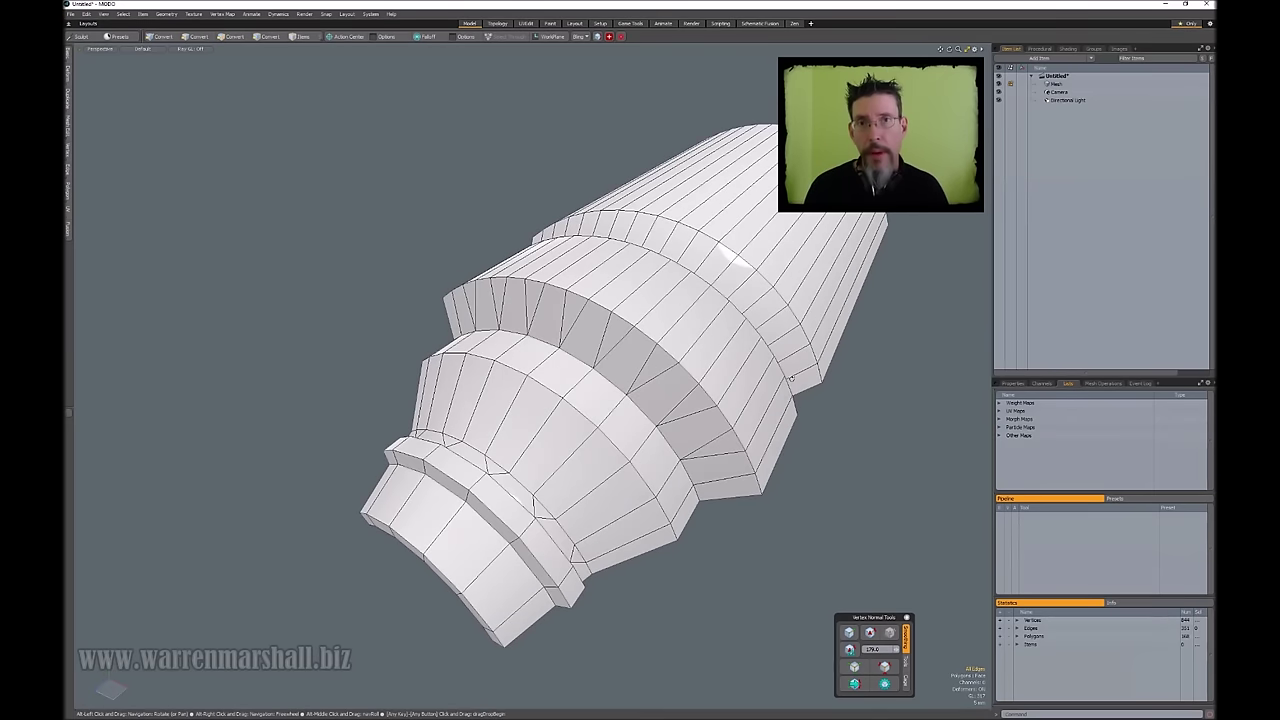
alt+drag(655, 443, 536, 332)
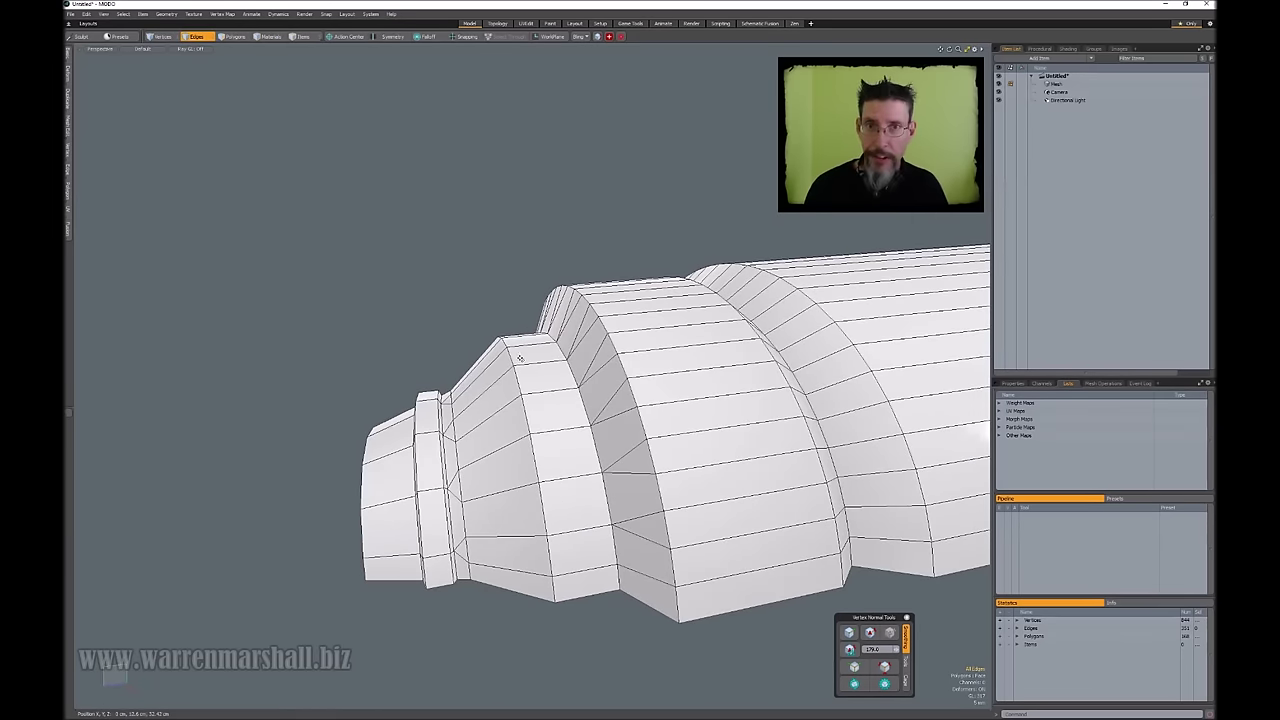
alt+drag(520, 358, 651, 376)
scroll(570, 385, up, 3)
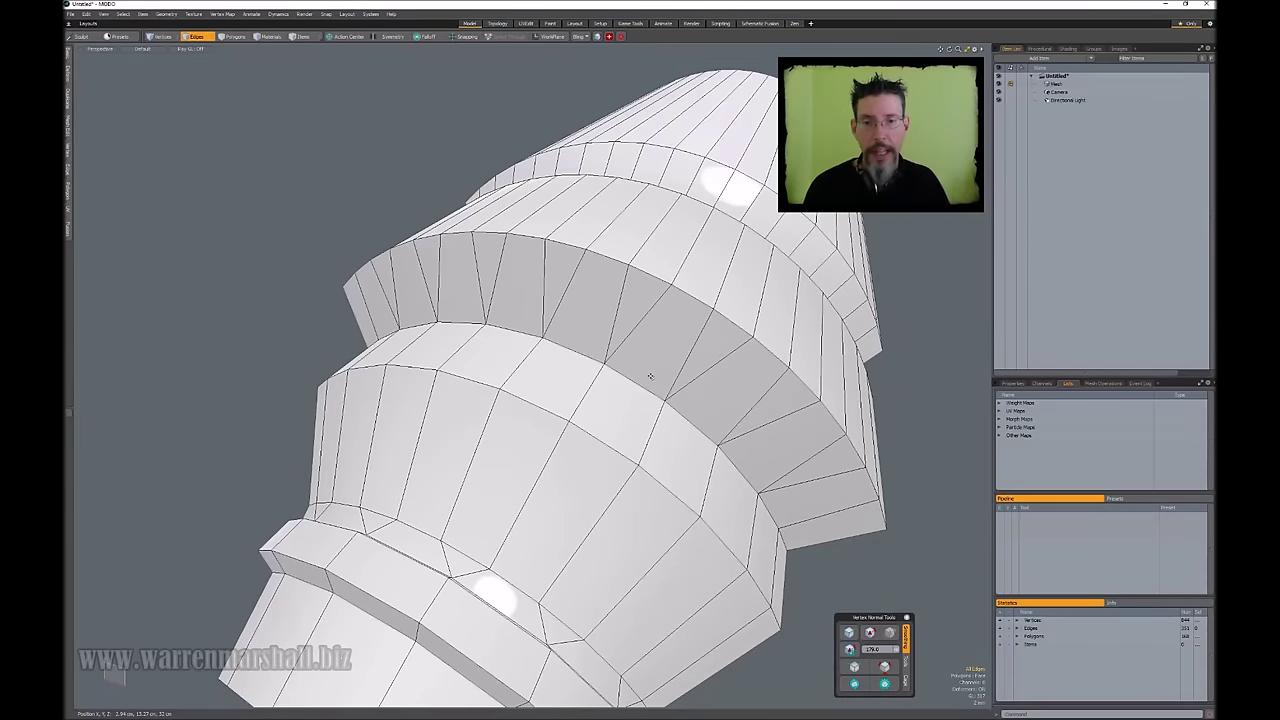
ctrl+alt+drag(651, 376, 551, 360)
key(3)
drag(634, 196, 732, 232)
drag(512, 342, 624, 402)
drag(382, 500, 489, 583)
Highlight polygons of the triangular fan closing the bore's inner end, then clear the selection.
mouse_move(540, 540)
alt+mouse_down()
mouse_move(597, 497)
mouse_move(624, 454)
alt+mouse_up()
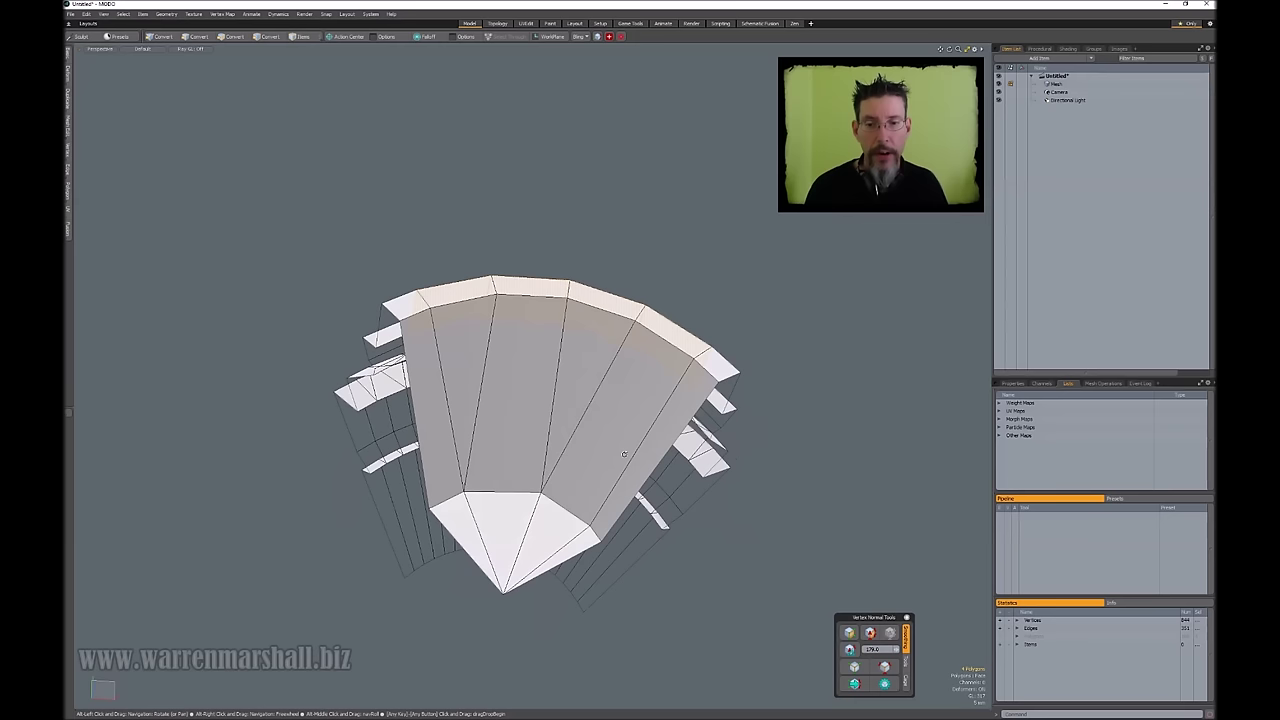
mouse_move(503, 528)
mouse_down()
mouse_move(509, 514)
mouse_move(556, 522)
mouse_up()
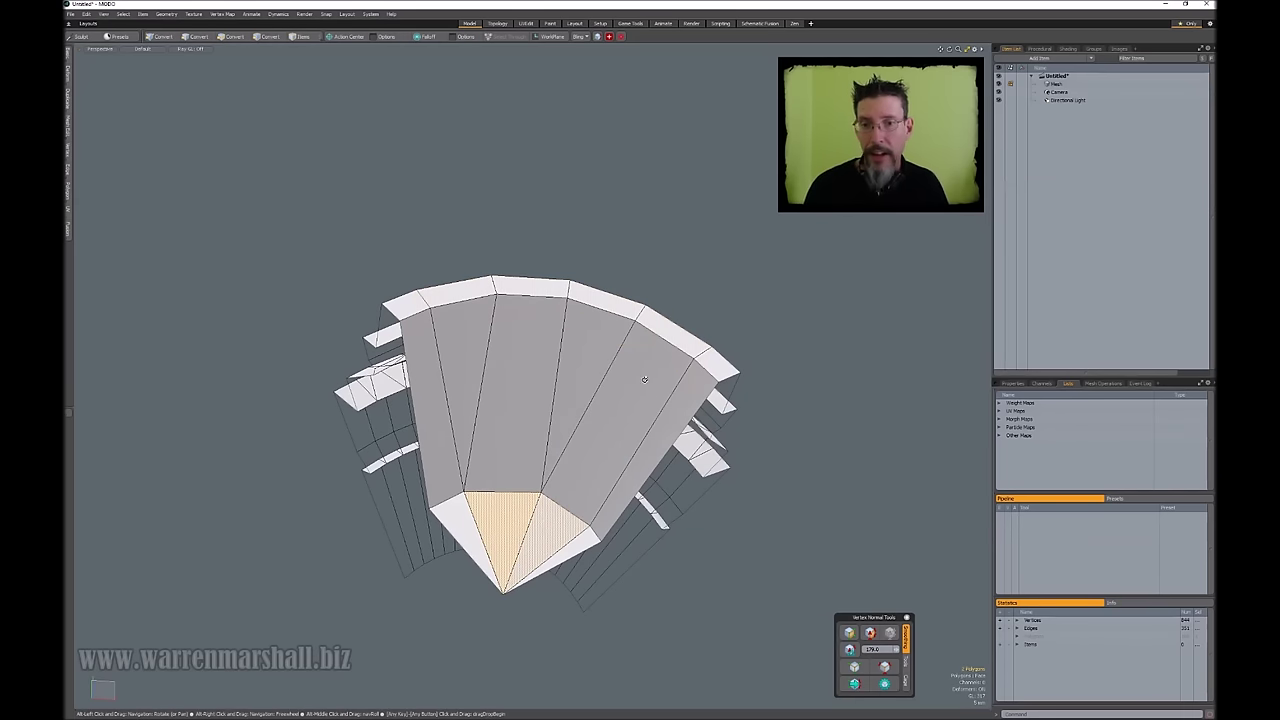
mouse_move(645, 379)
alt+mouse_down()
mouse_move(629, 424)
mouse_move(620, 390)
alt+mouse_up()
mouse_move(532, 504)
mouse_down()
mouse_move(548, 529)
mouse_move(580, 540)
mouse_up()
click(691, 574)
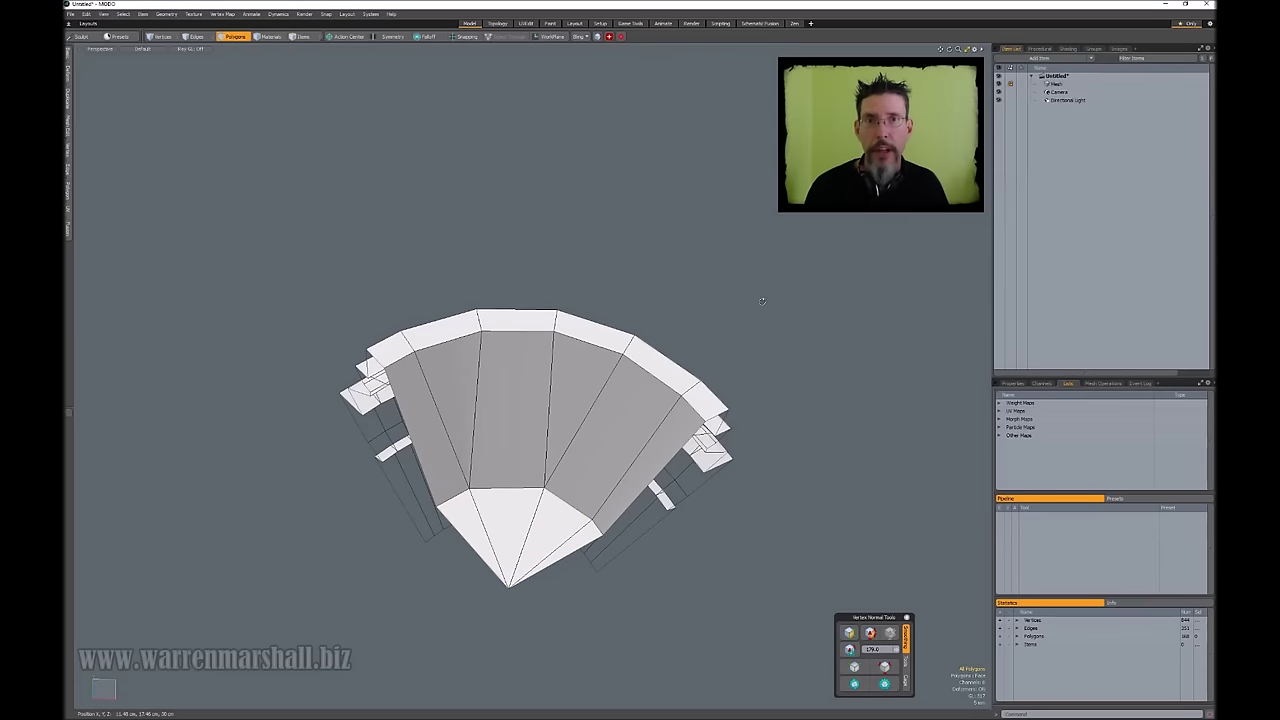
alt+drag(760, 297, 723, 375)
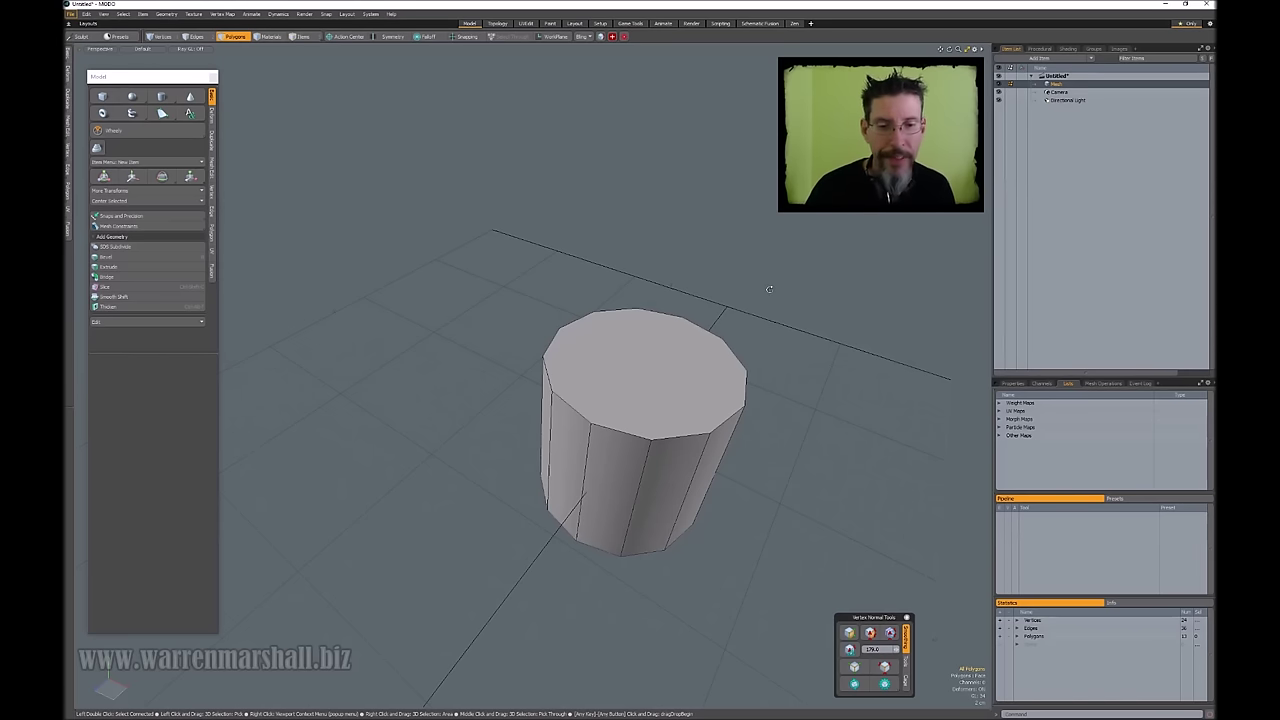
Select the low-poly cylinder's top cap, then the full loop of its side polygons.
alt+drag(770, 290, 725, 318)
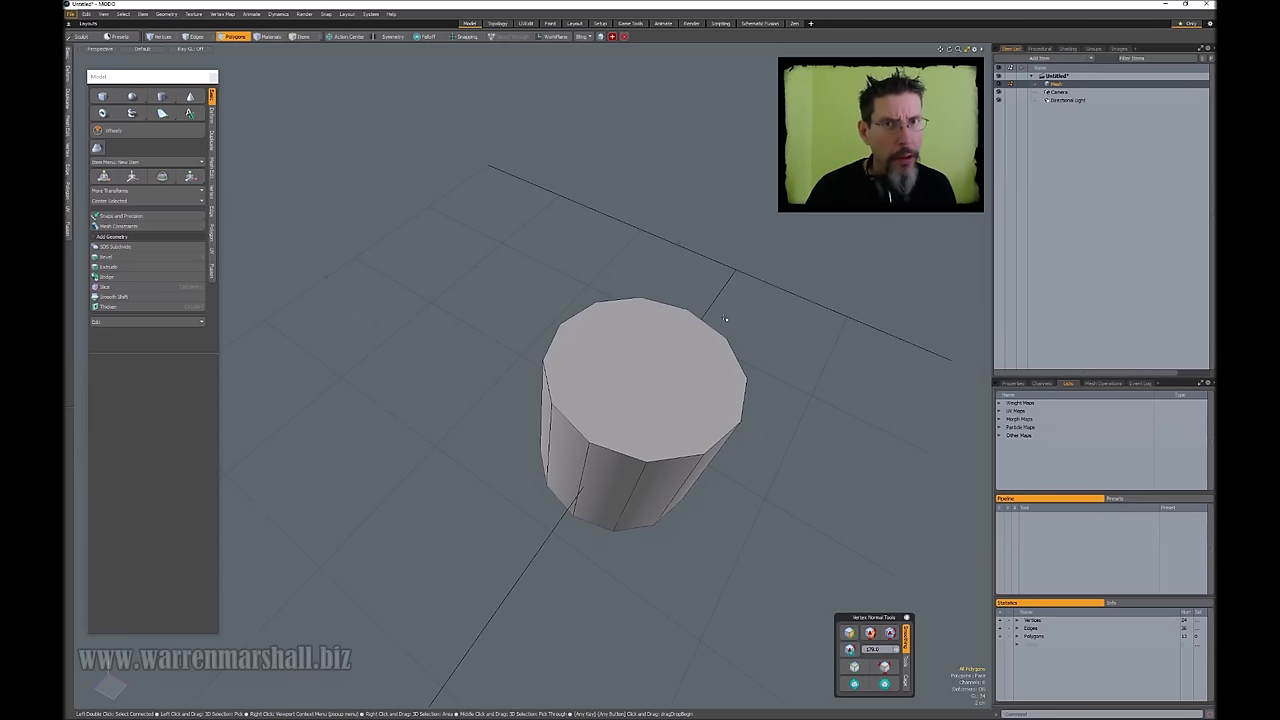
click(671, 363)
alt+drag(671, 363, 771, 393)
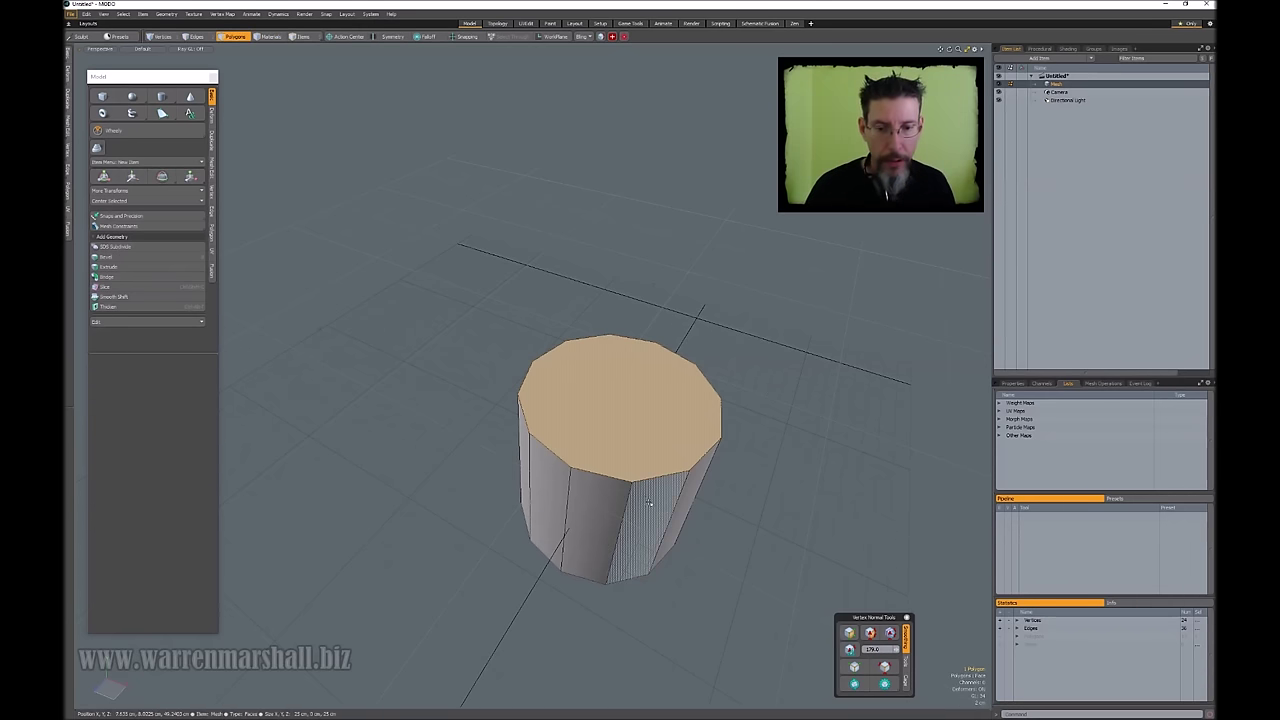
drag(645, 503, 594, 508)
key(l)
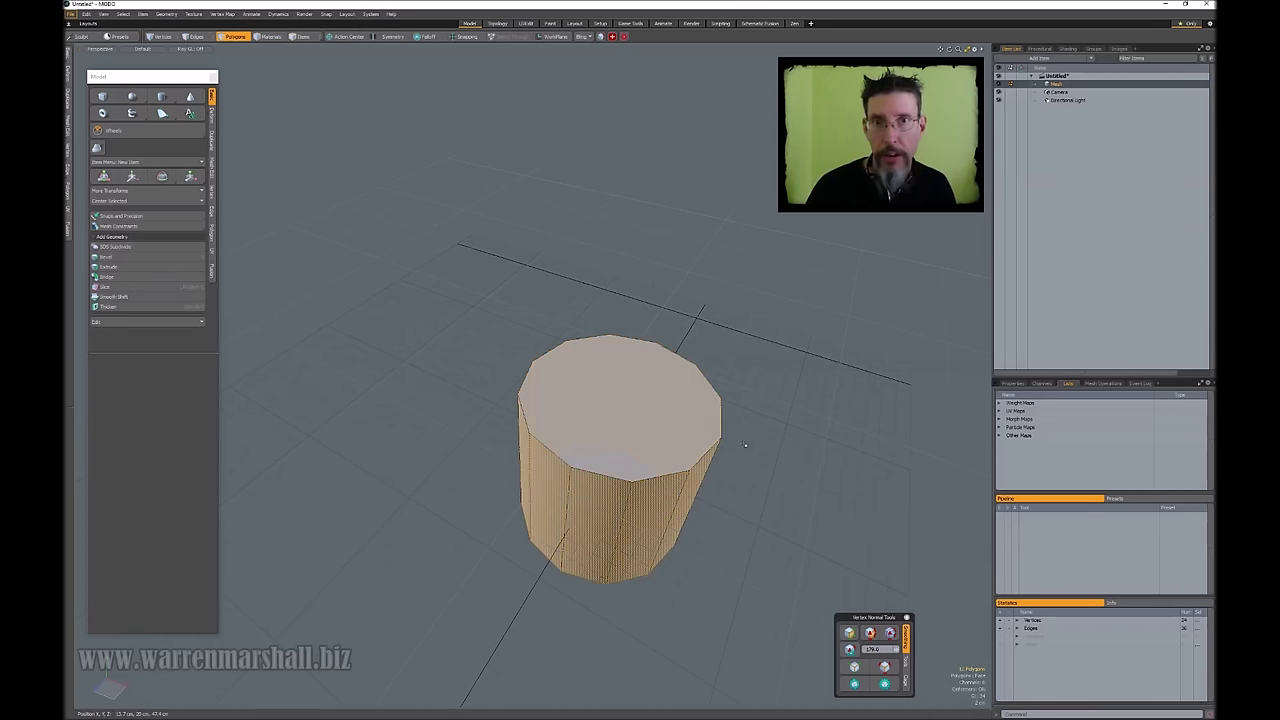
Select the cylinder's top cap and split it into a fan of triangles meeting at a center vertex.
alt+drag(743, 444, 594, 397)
click(591, 394)
alt+drag(704, 447, 764, 447)
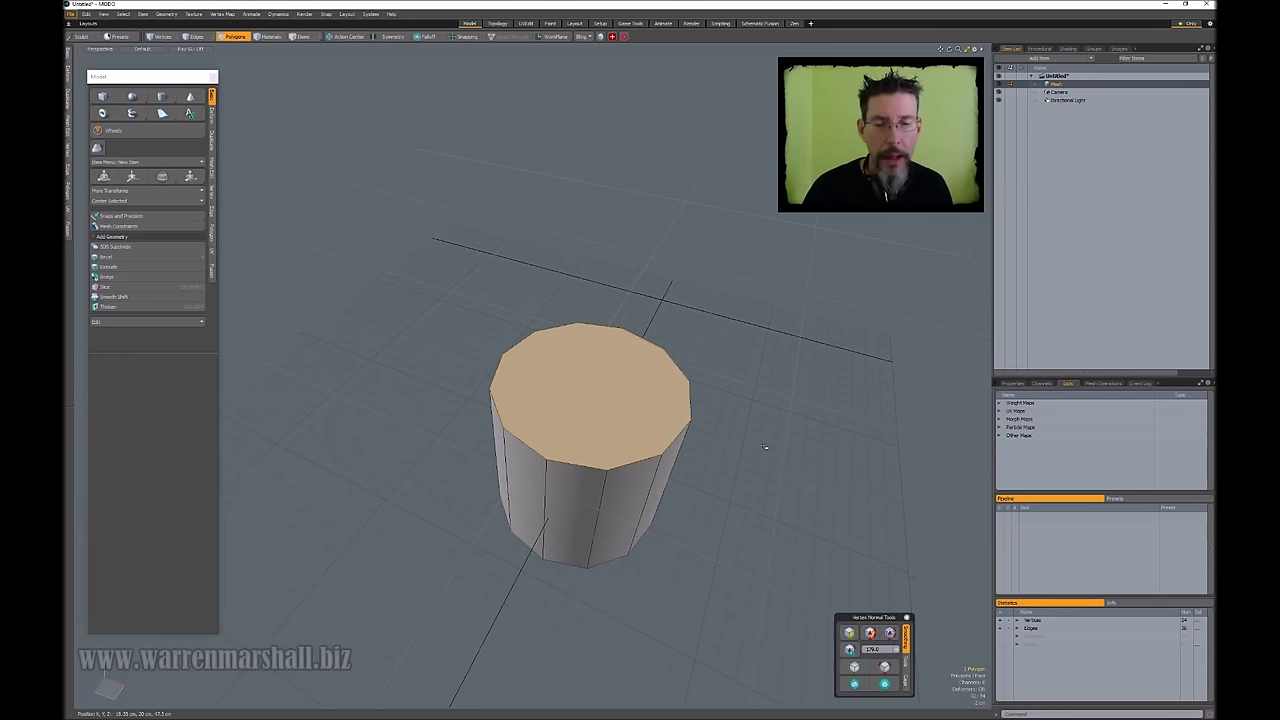
mouse_move(765, 447)
alt+mouse_down()
mouse_move(760, 414)
mouse_move(760, 438)
alt+mouse_up()
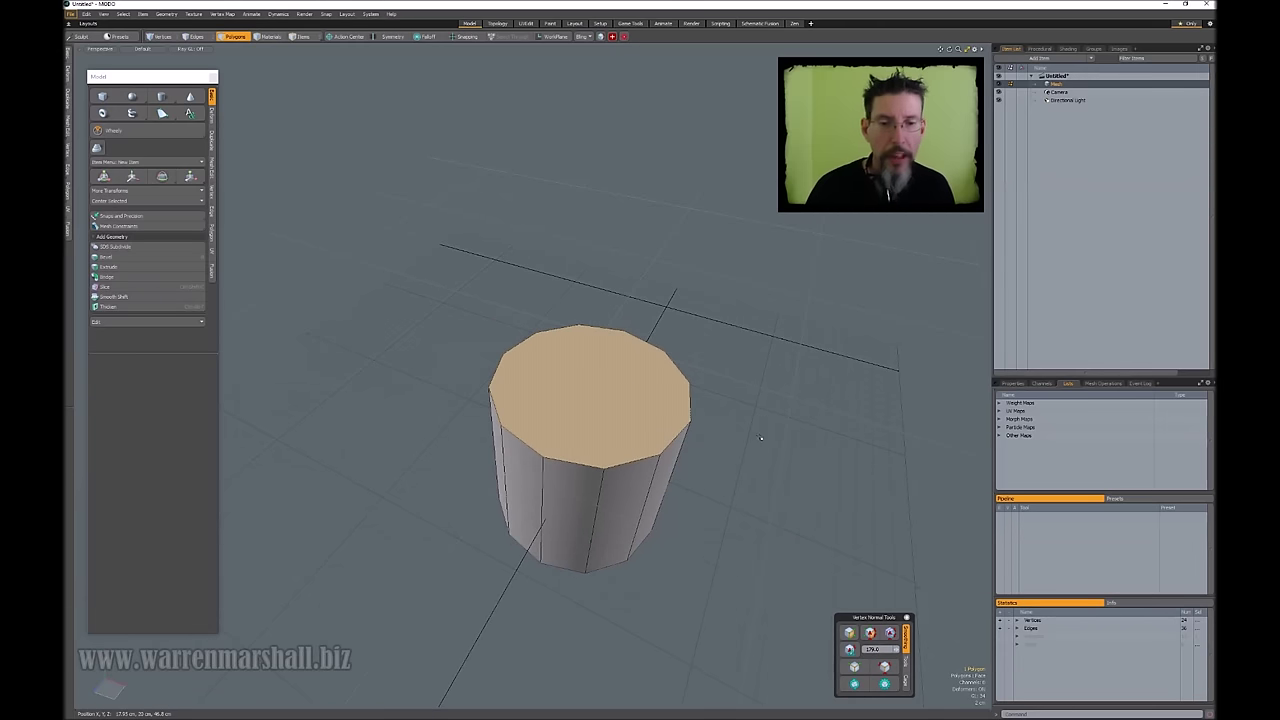
key(shift+t)
click(757, 403)
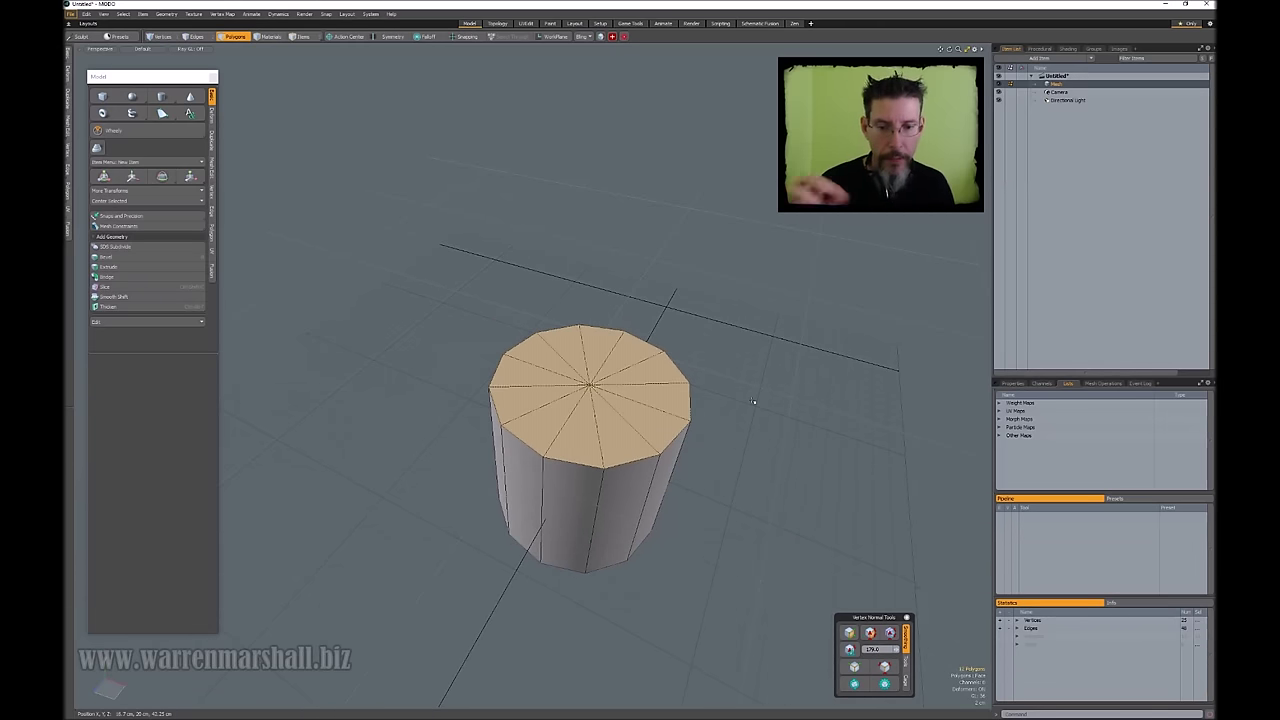
click(757, 366)
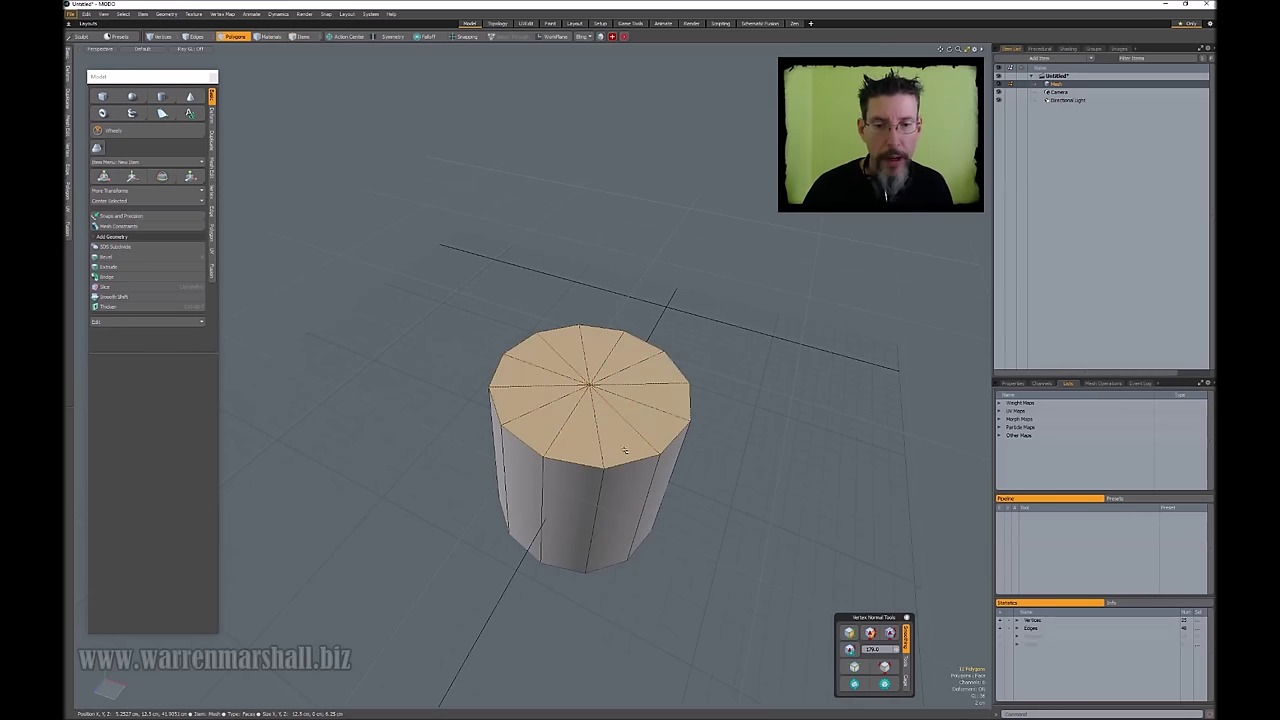
Undo the triangle fan on the cylinder's top cap.
click(520, 485)
drag(520, 485, 672, 470)
click(712, 460)
mouse_move(586, 428)
mouse_down()
mouse_move(557, 354)
mouse_move(571, 415)
mouse_up()
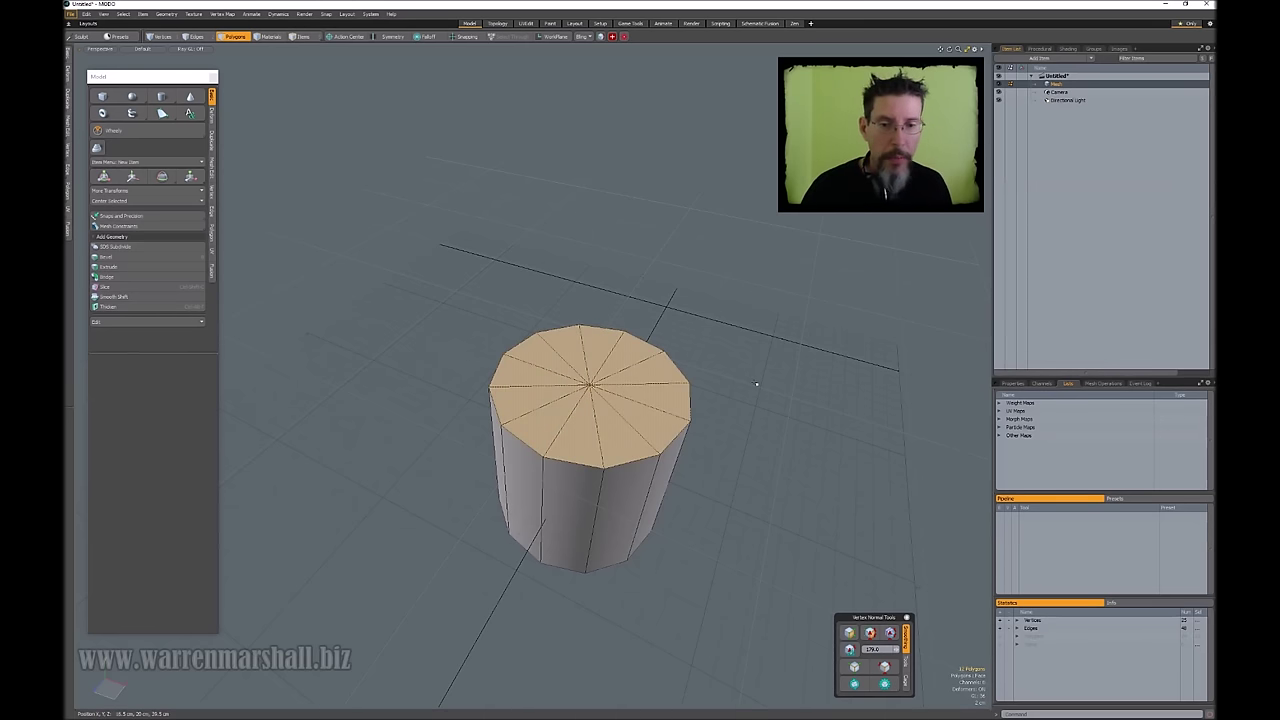
key(BackSpace)
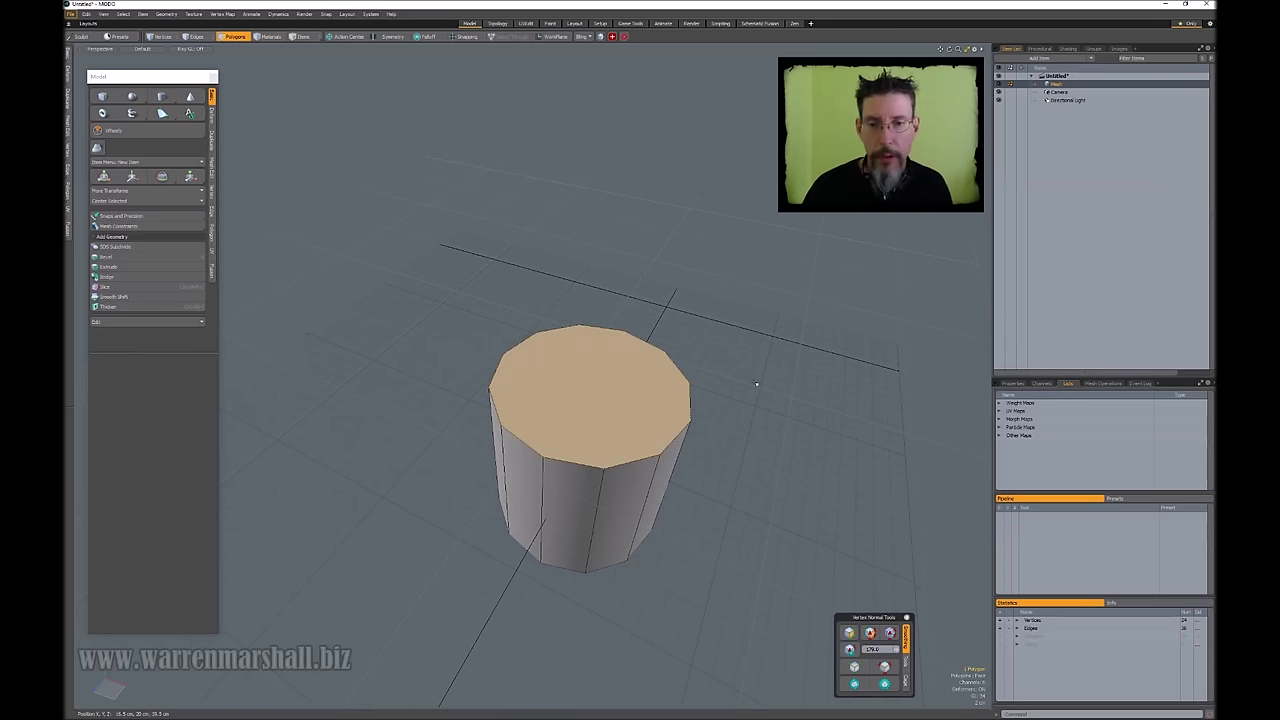
Split the cylinder's top cap into parallel strips with the Quads option and clear the selection.
key(ctrl+space)
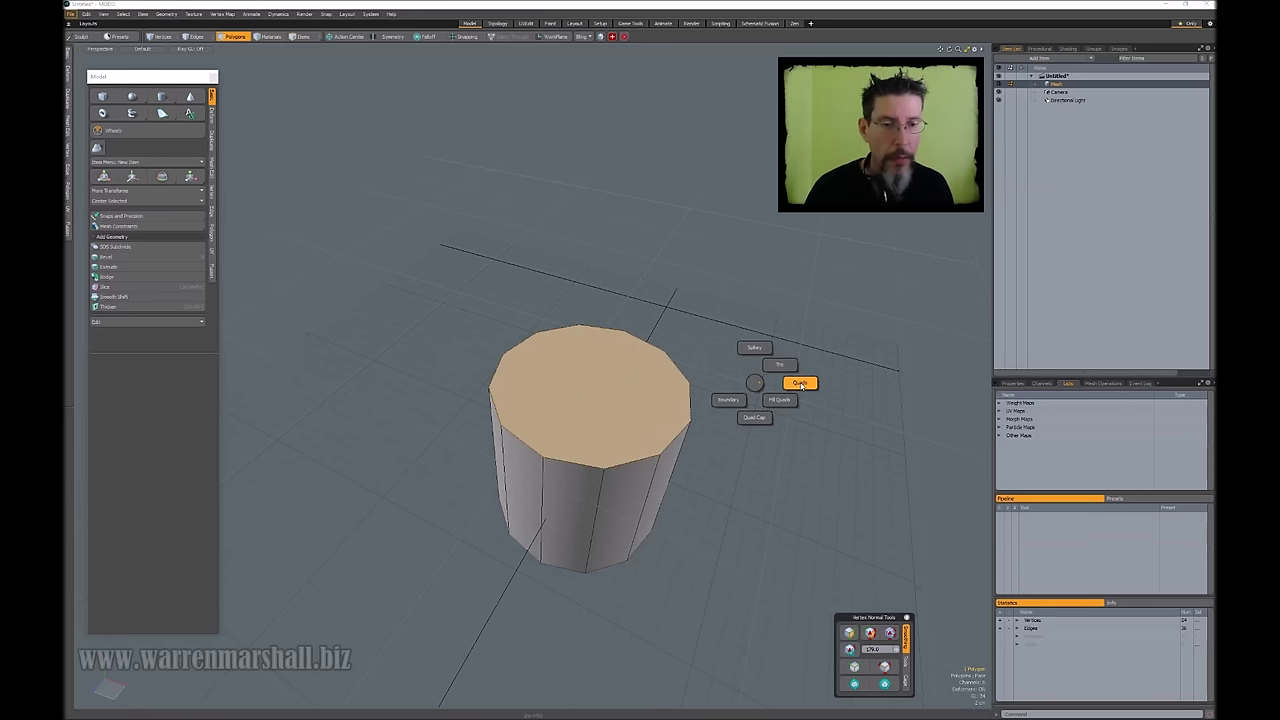
click(800, 383)
click(800, 383)
alt+drag(800, 383, 780, 455)
click(656, 360)
mouse_move(655, 360)
mouse_down()
mouse_move(575, 410)
mouse_move(533, 460)
mouse_move(709, 300)
mouse_move(728, 296)
mouse_move(729, 315)
mouse_up()
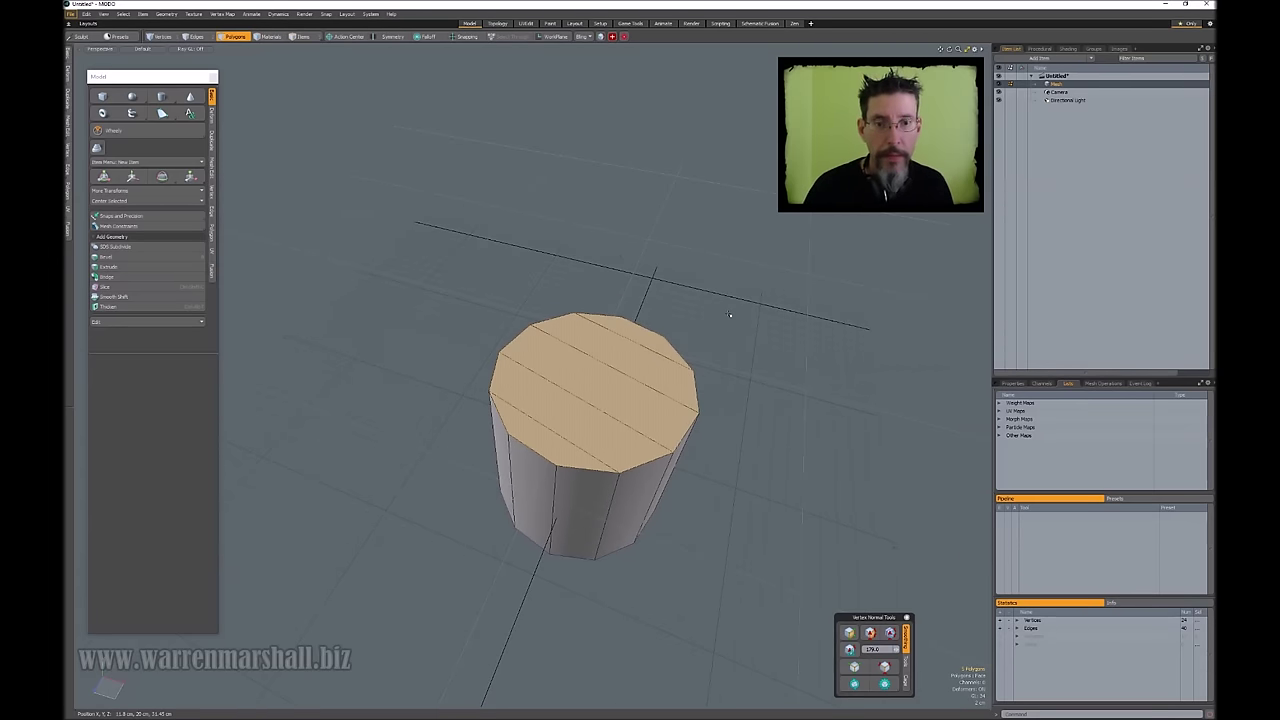
key(Escape)
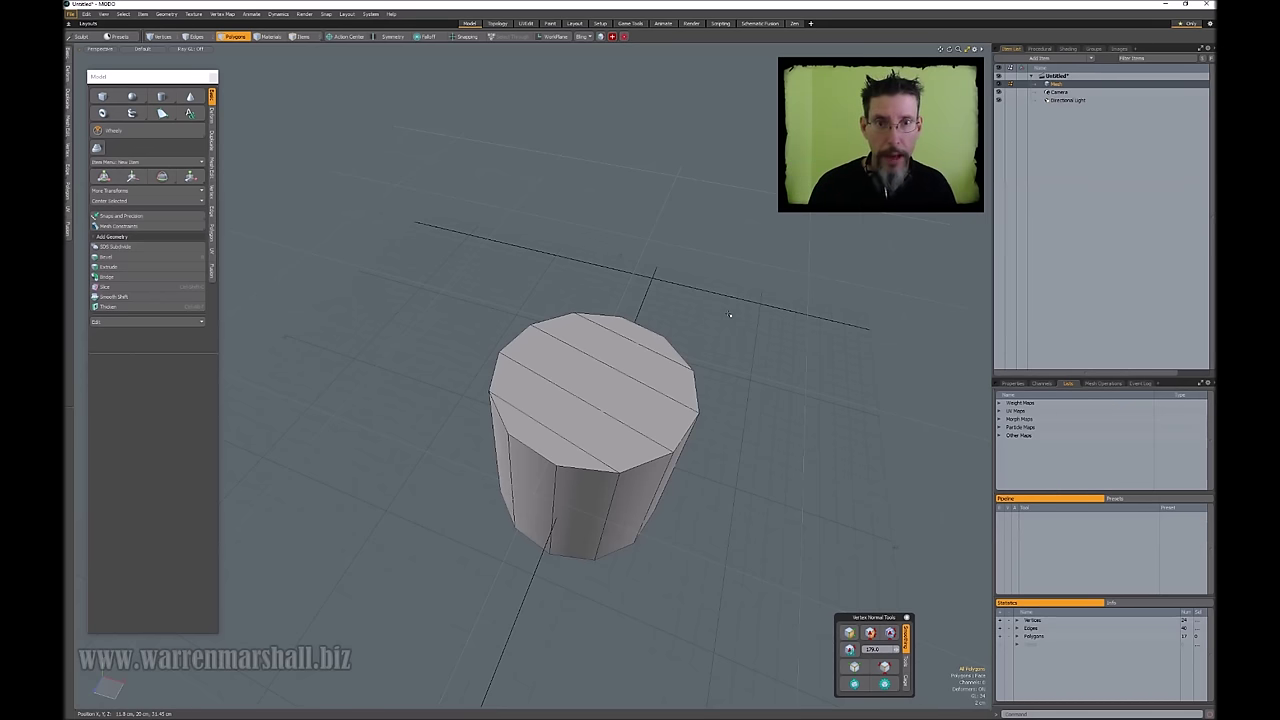
alt+drag(729, 314, 726, 334)
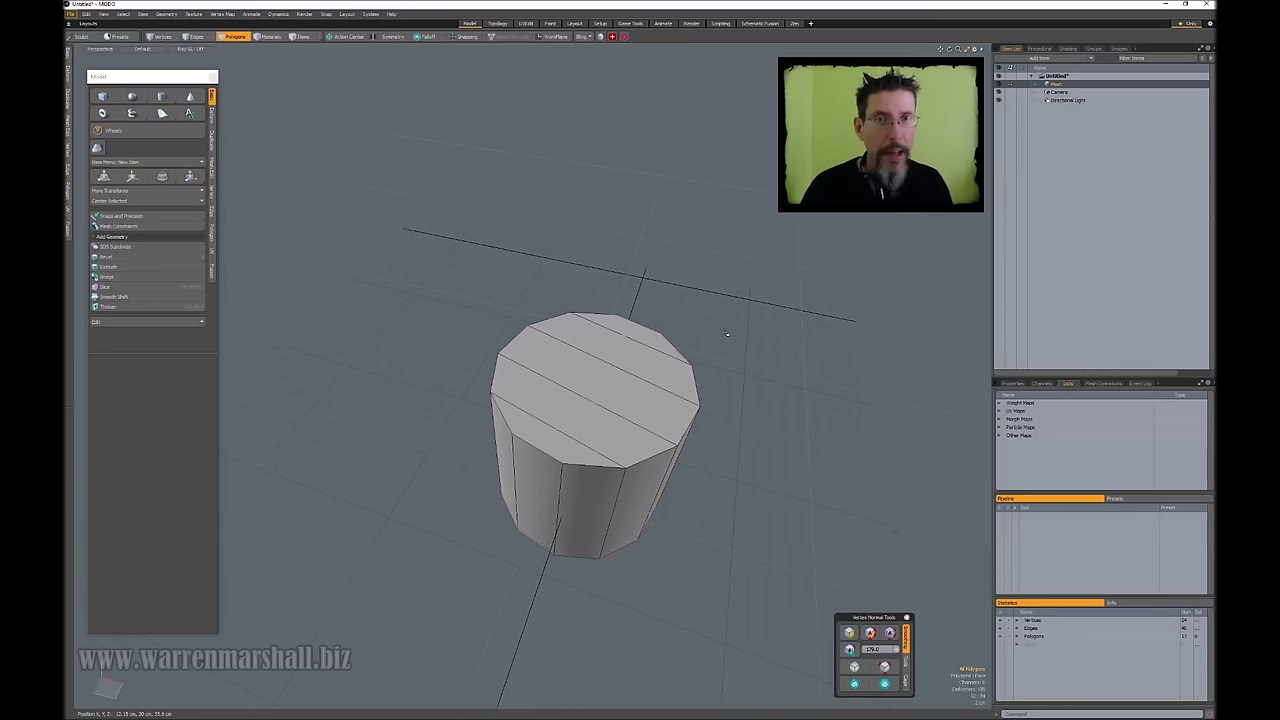